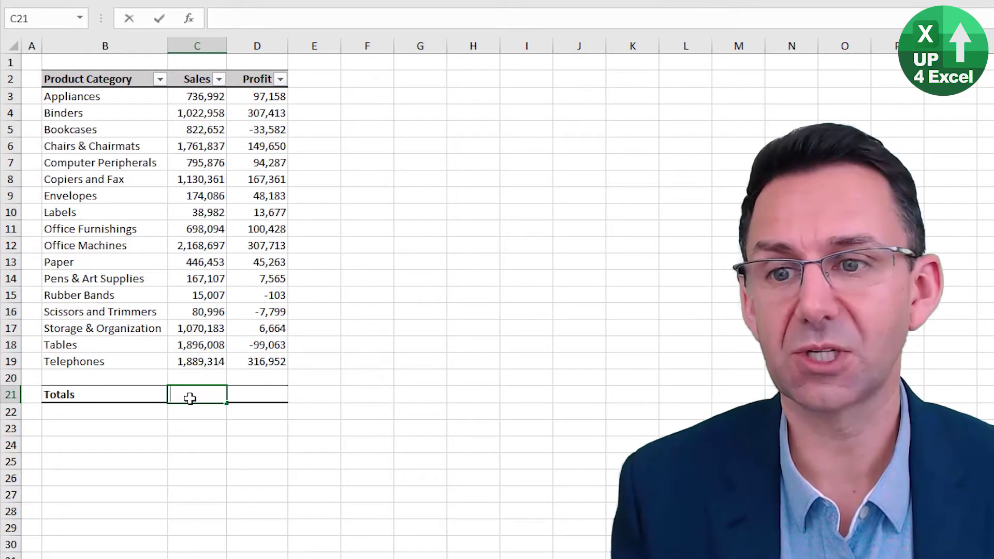
# Step: Total the Sales column in C21 with =SUM(C3:C20), giving 14,915,601
pyautogui.hotkey('alt', '=')
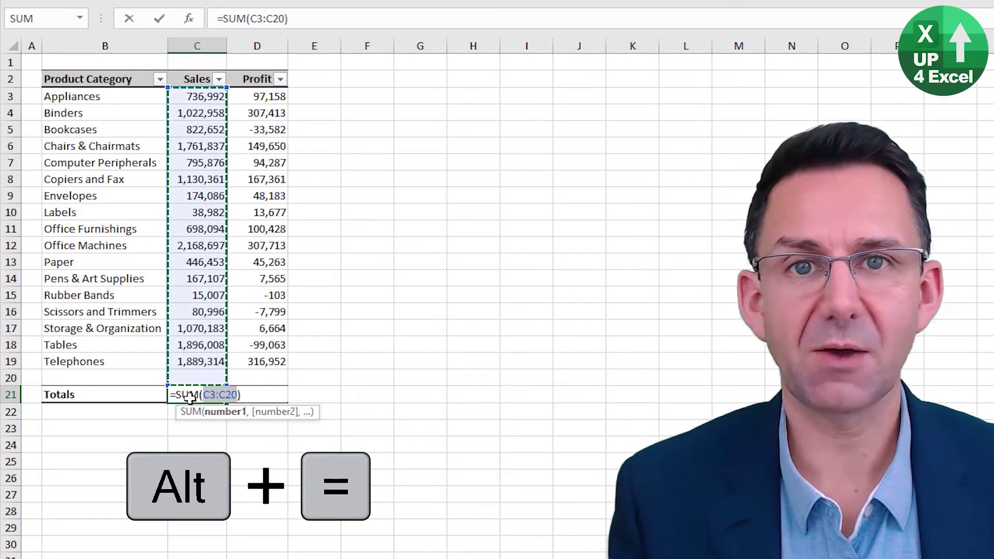
pyautogui.press('Return')
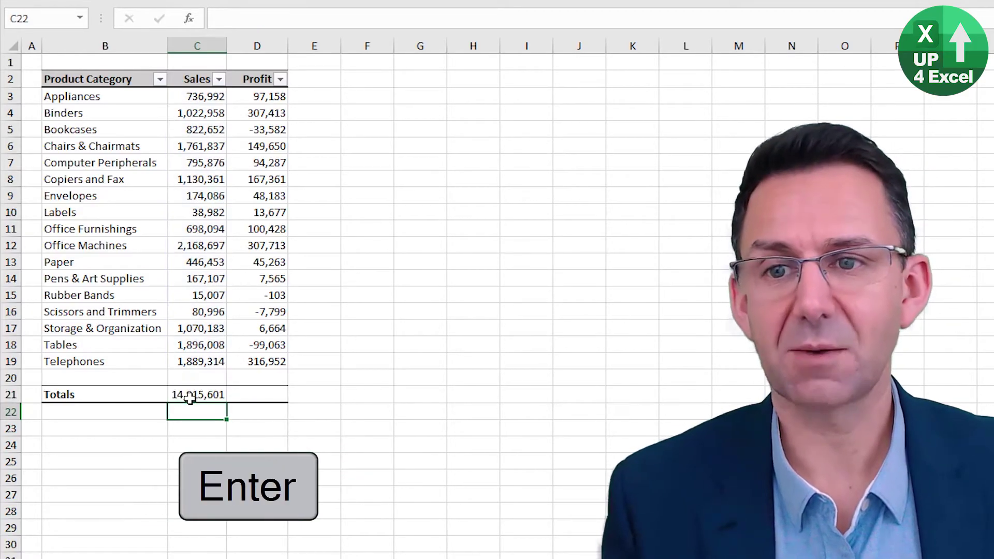
# Step: Filter Product Category to only Bookcases, Computer Peripherals and Envelopes
pyautogui.click(161, 79)
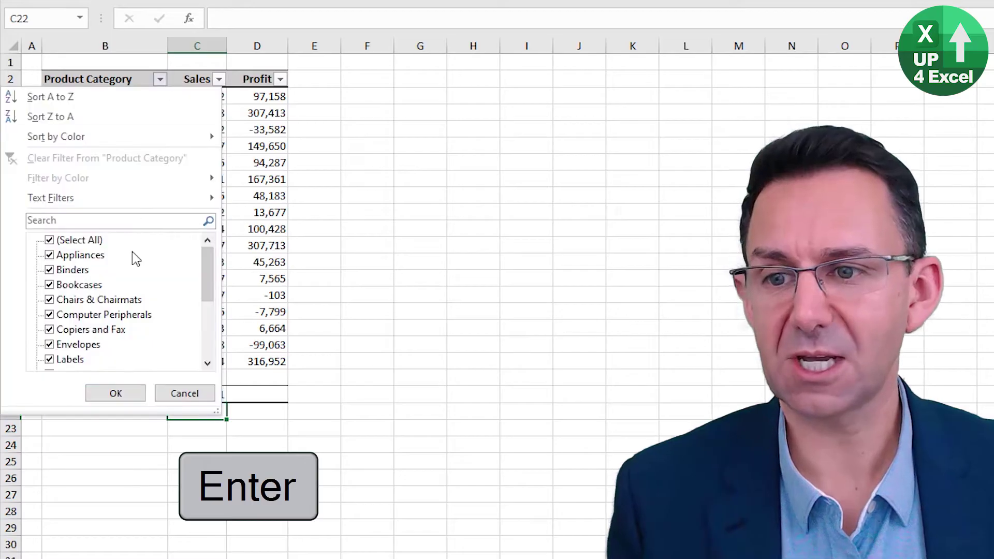
pyautogui.click(78, 240)
pyautogui.click(78, 284)
pyautogui.click(76, 314)
pyautogui.click(75, 345)
pyautogui.click(108, 393)
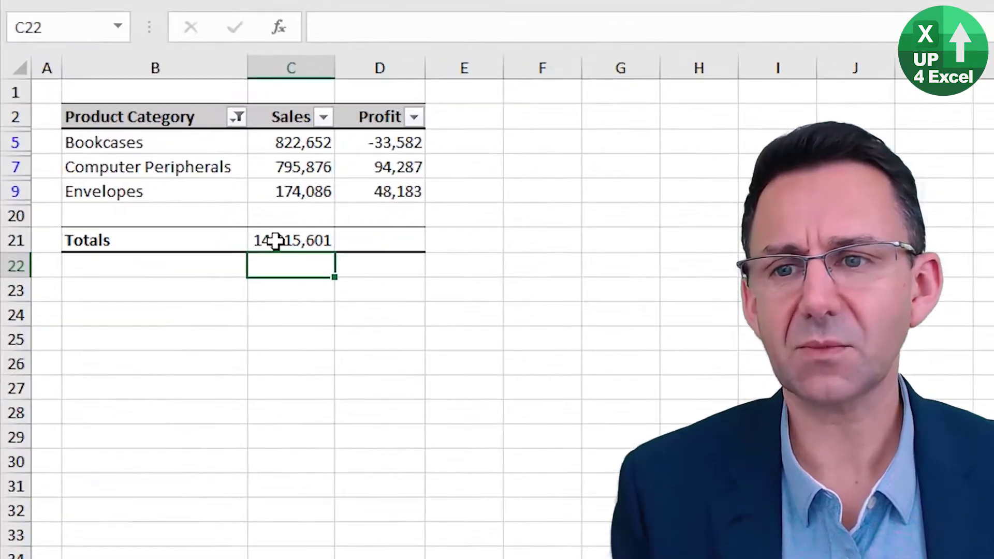
# Step: Add a SUBTOTAL of the visible Profit values in D21
pyautogui.click(189, 163)
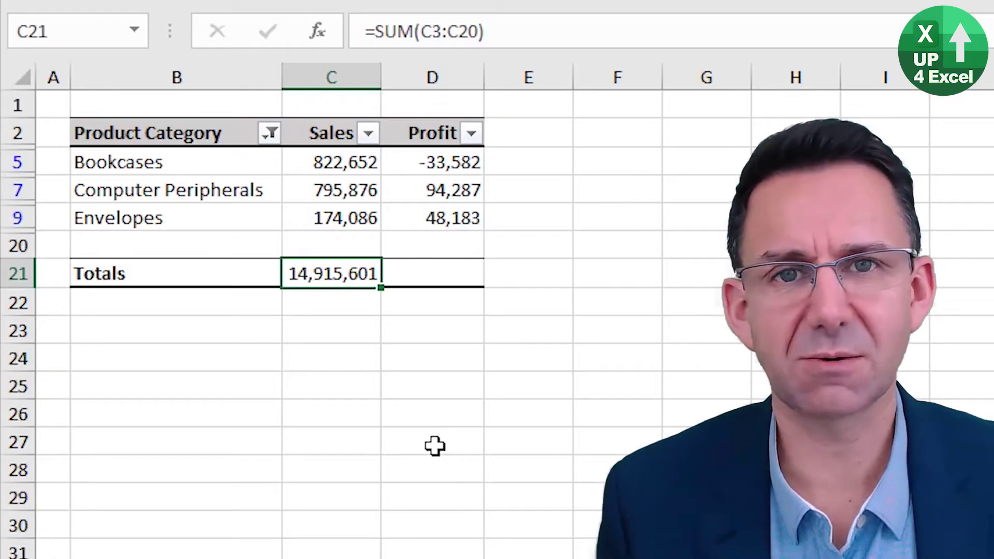
pyautogui.press('Right')
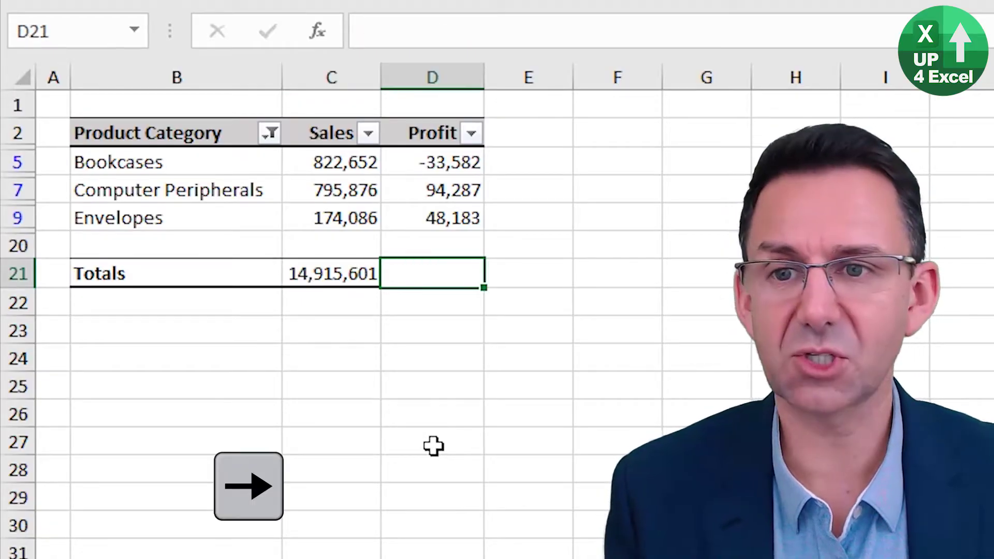
pyautogui.hotkey('alt', '=')
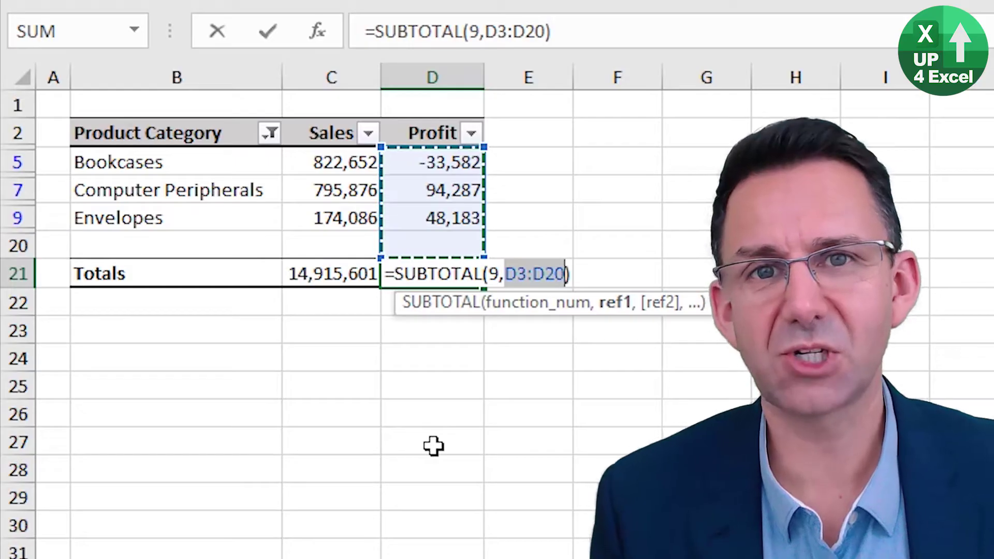
pyautogui.press('Return')
pyautogui.press('Up')
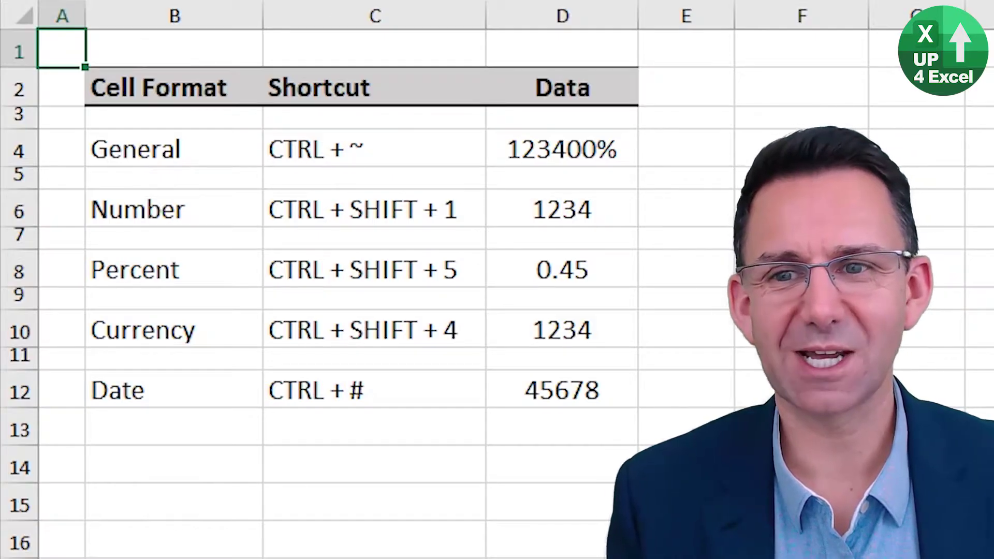
# Step: Give D4 the General format and D6 the two-decimal Number format
pyautogui.click(526, 149)
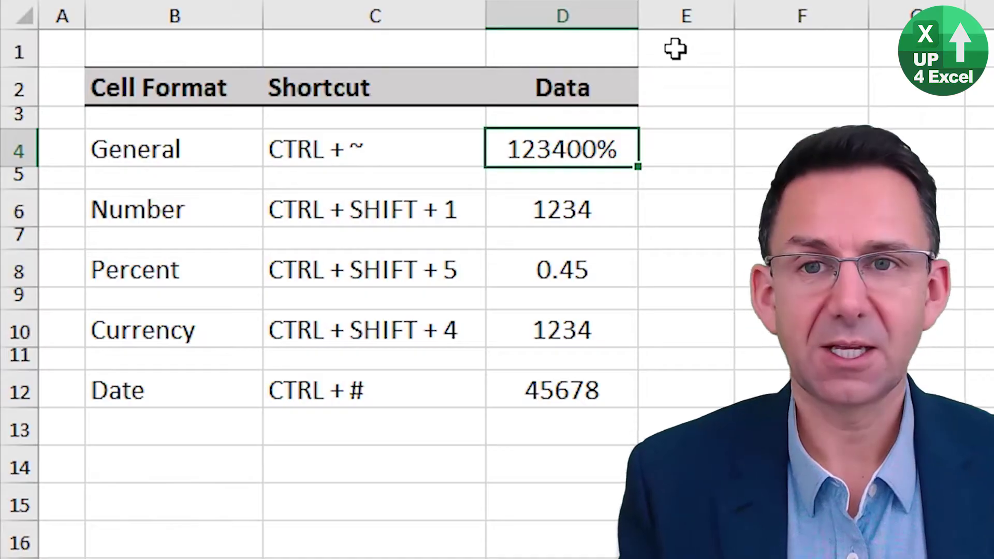
pyautogui.hotkey('ctrl', 'shift', '~')
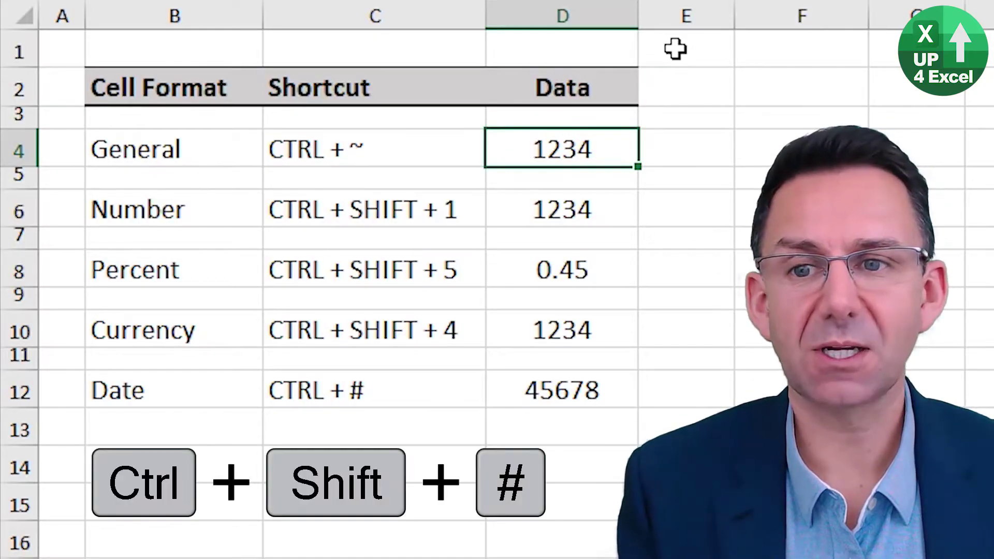
pyautogui.press('Down')
pyautogui.press('Down')
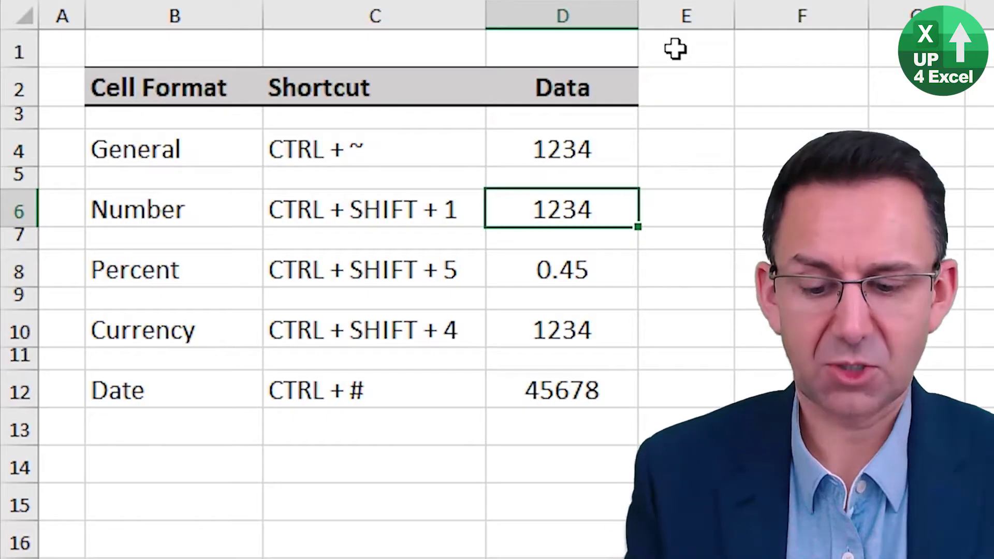
pyautogui.hotkey('ctrl', 'shift', '!')
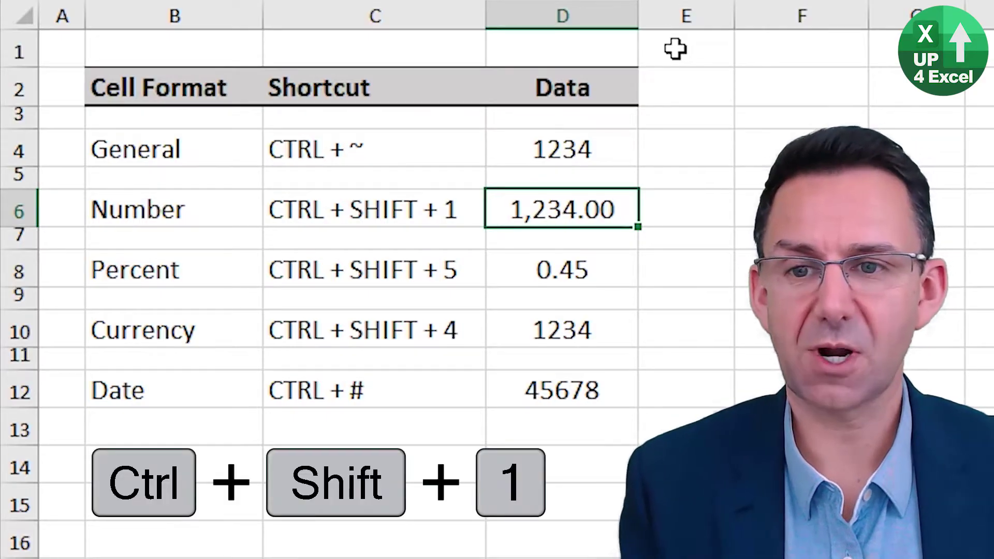
# Step: Format D8 as a percentage, D10 as pounds currency and D12 as a date
pyautogui.press('Down')
pyautogui.press('Down')
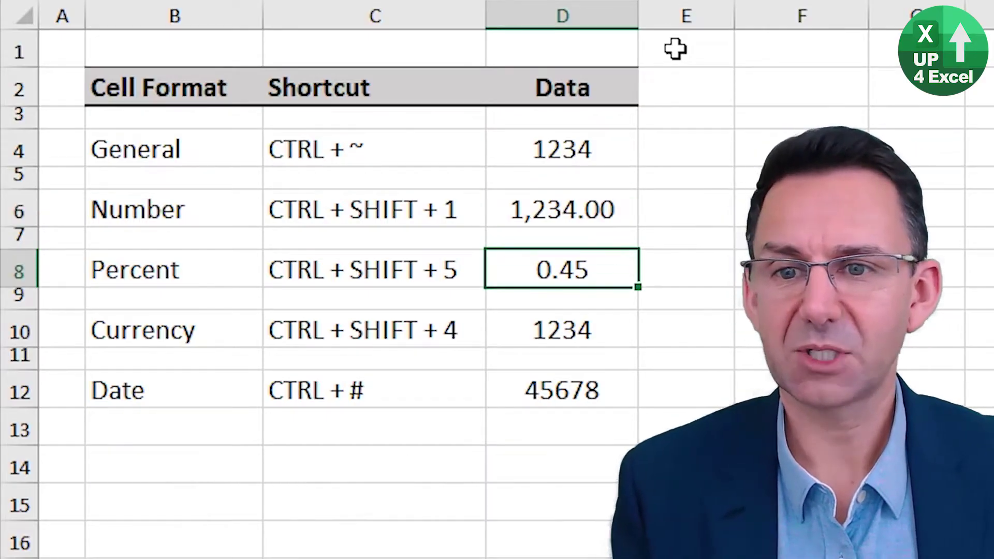
pyautogui.hotkey('ctrl', 'shift', '%')
pyautogui.press('Down')
pyautogui.press('Down')
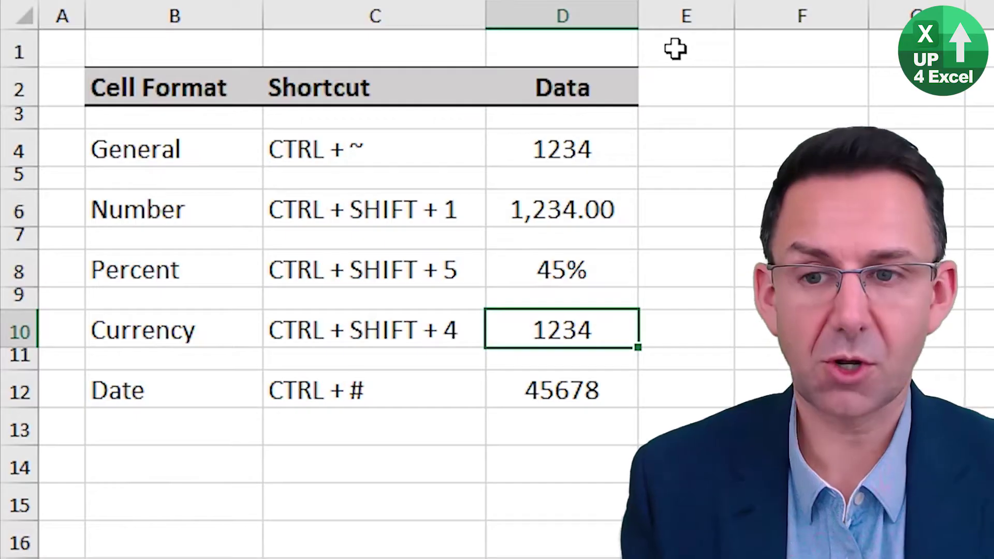
pyautogui.hotkey('ctrl', 'shift', '$')
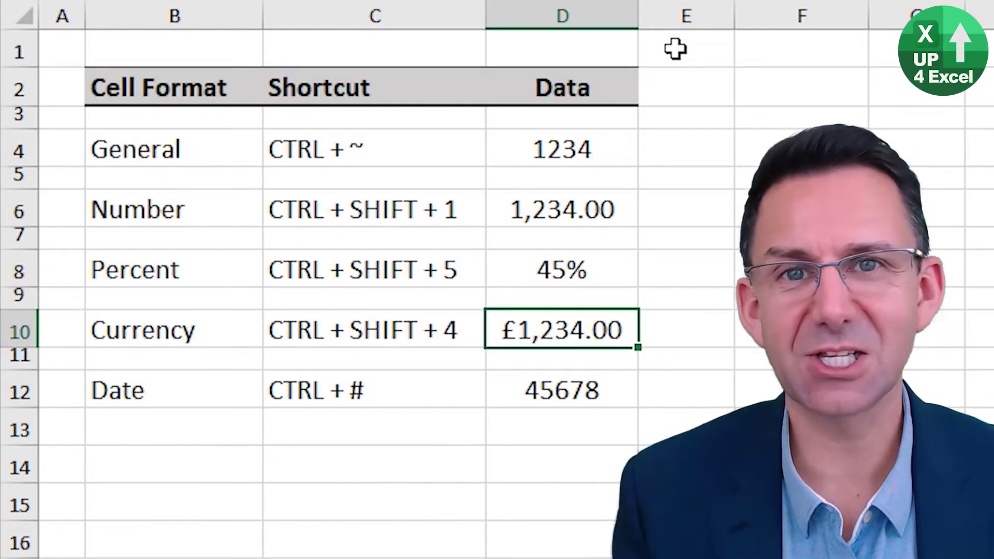
pyautogui.press('Down')
pyautogui.press('Down')
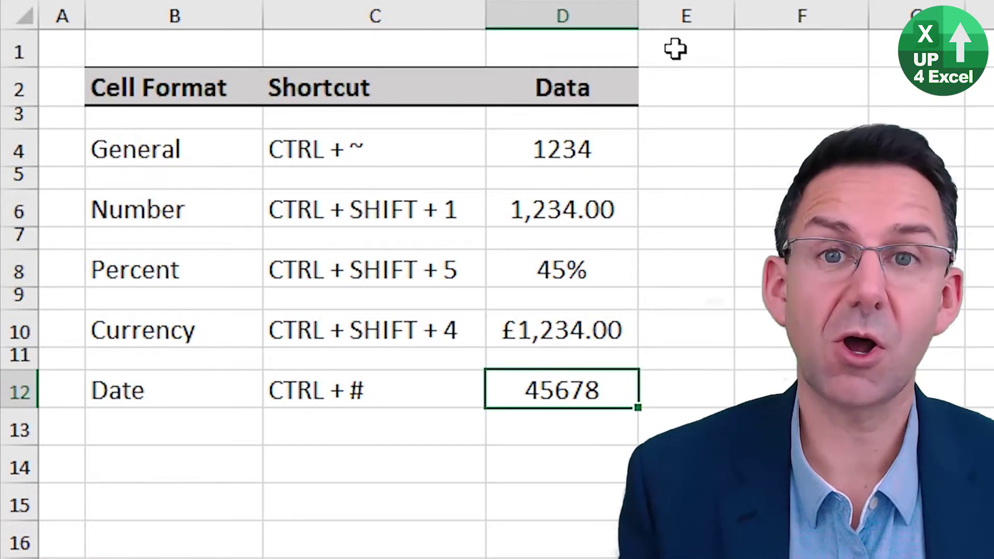
pyautogui.hotkey('ctrl', '#')
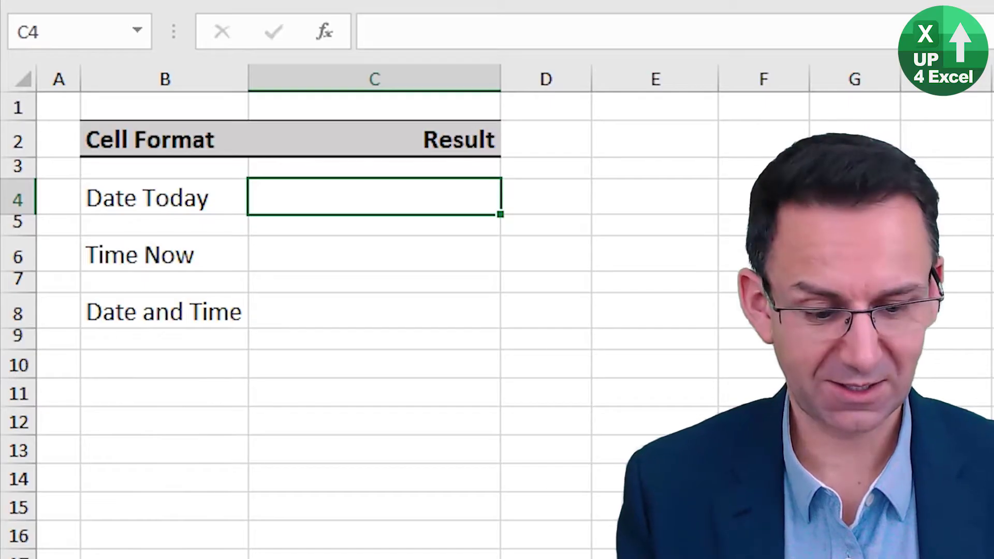
# Step: Enter today's date in C4, the current time in C6, and both together in C8
pyautogui.hotkey('ctrl', ';')
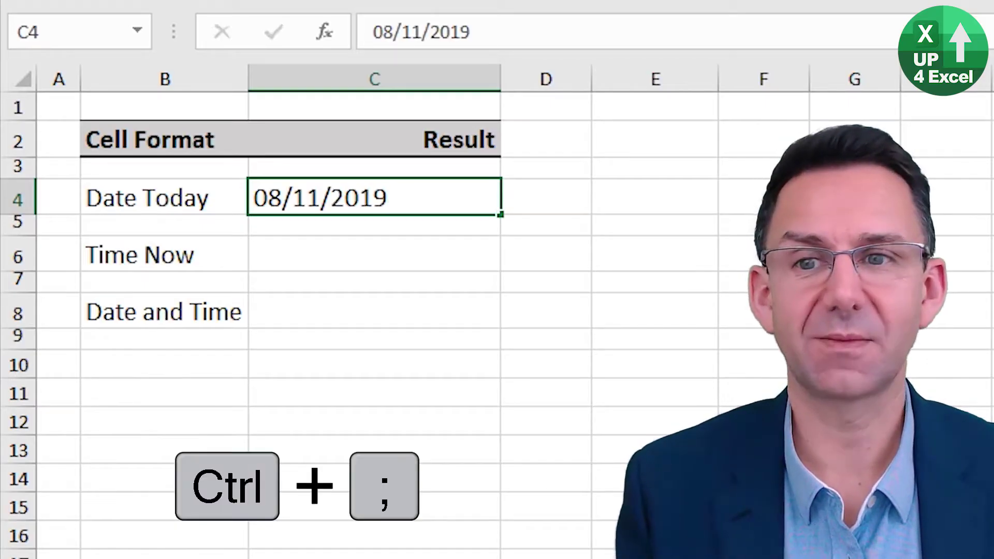
pyautogui.press('Return')
pyautogui.click(374, 254)
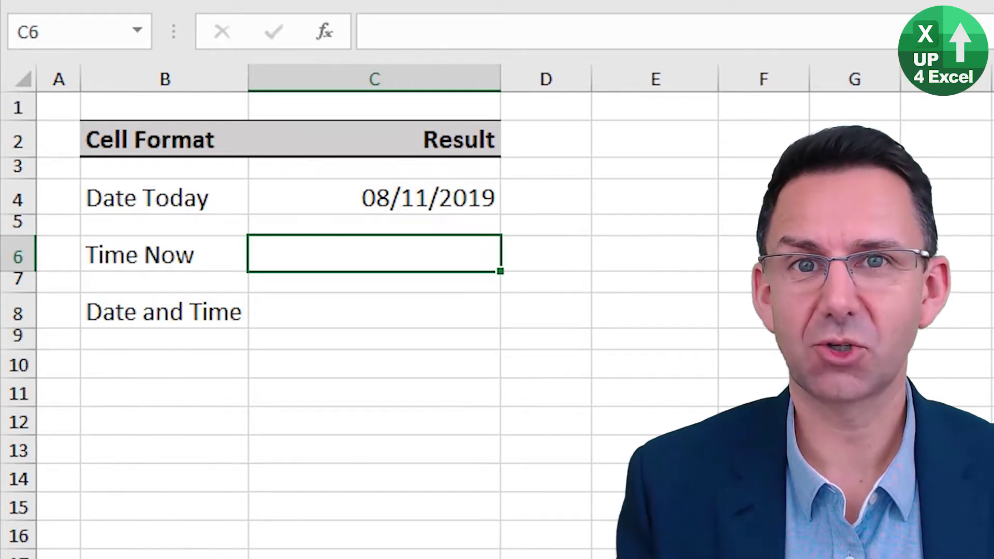
pyautogui.hotkey('ctrl', 'shift', ';')
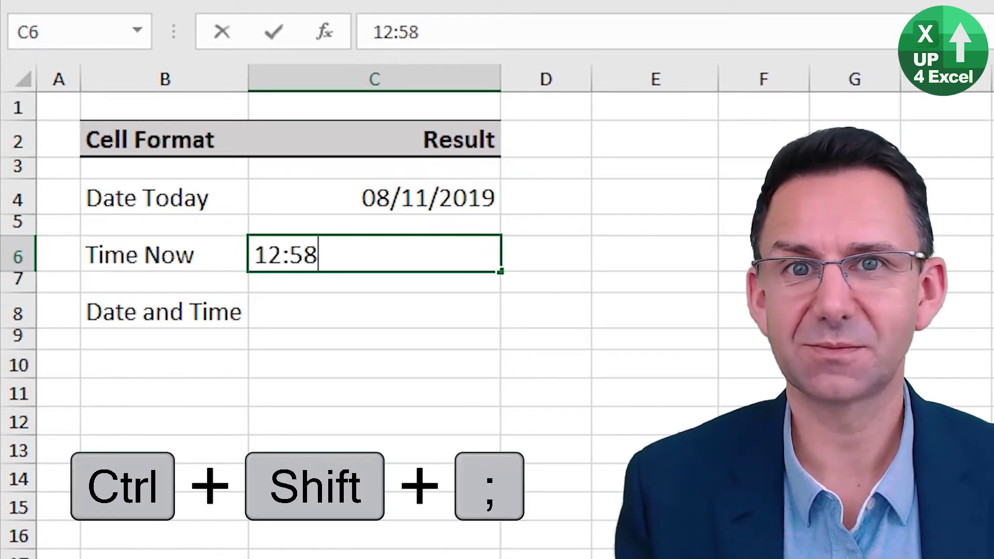
pyautogui.click(374, 310)
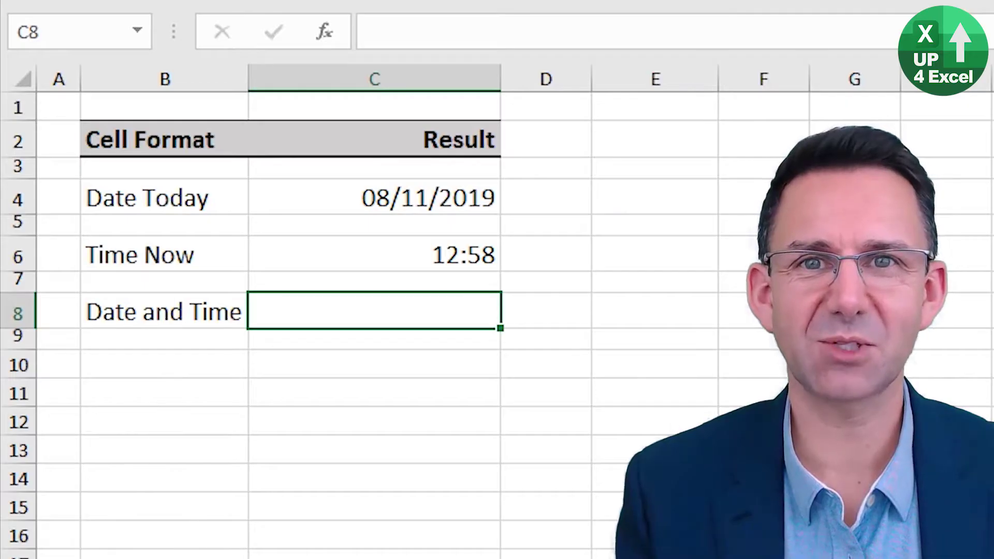
pyautogui.hotkey('ctrl', ';')
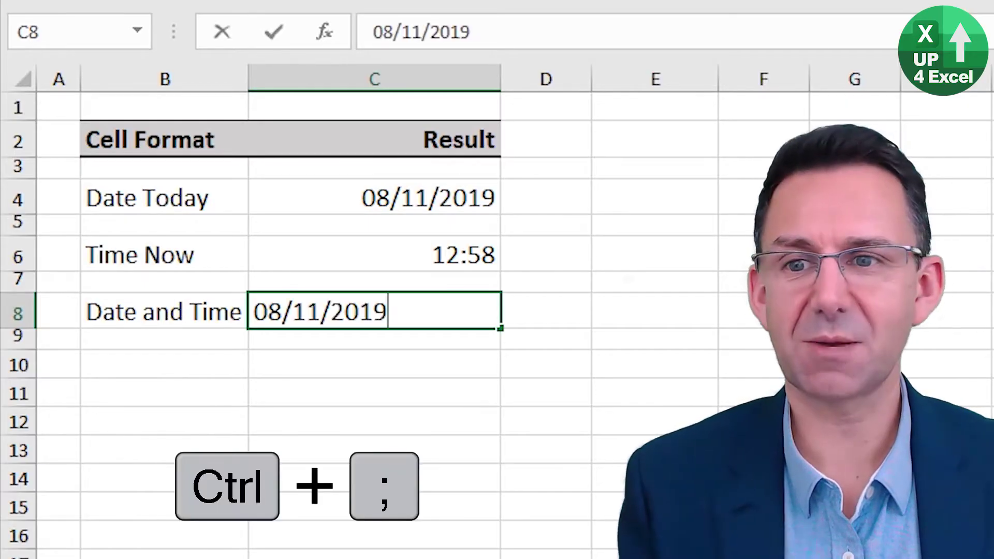
pyautogui.hotkey('ctrl', 'shift', ';')
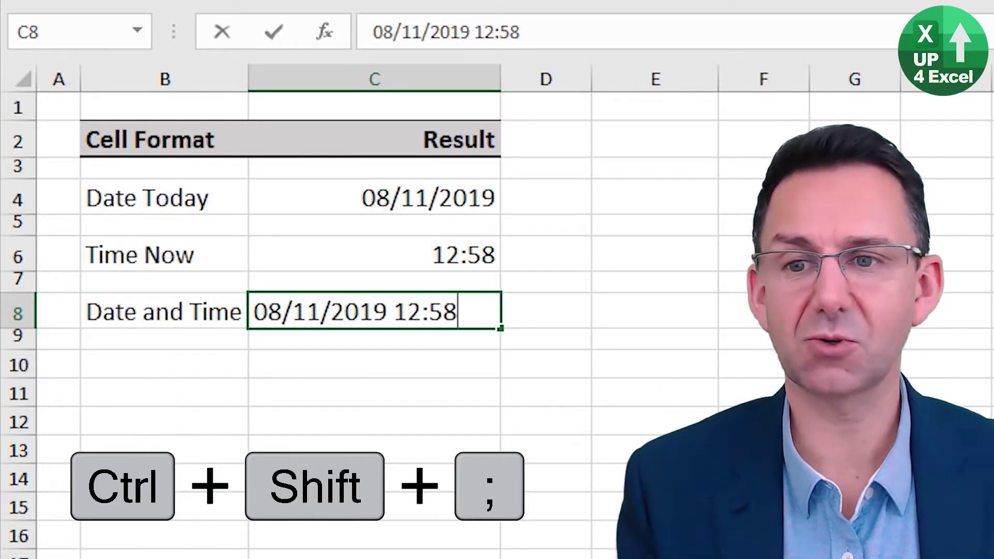
pyautogui.press('Return')
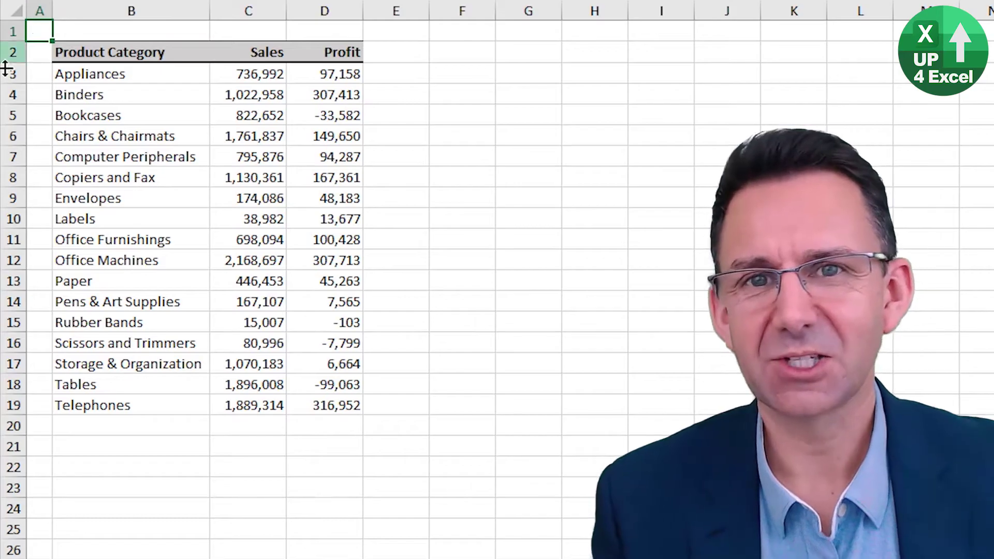
# Step: Clear rows 7–12 (Computer Peripherals to Office Machines), undoing and redoing the deletion twice
pyautogui.moveTo(147, 155)
pyautogui.mouseDown()
pyautogui.moveTo(228, 197)
pyautogui.moveTo(287, 260)
pyautogui.mouseUp()
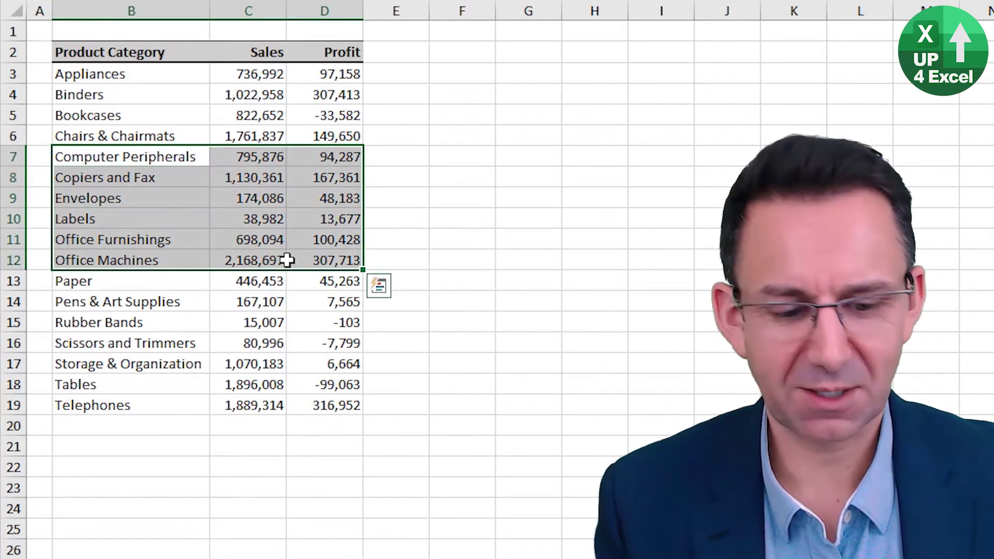
pyautogui.press('Delete')
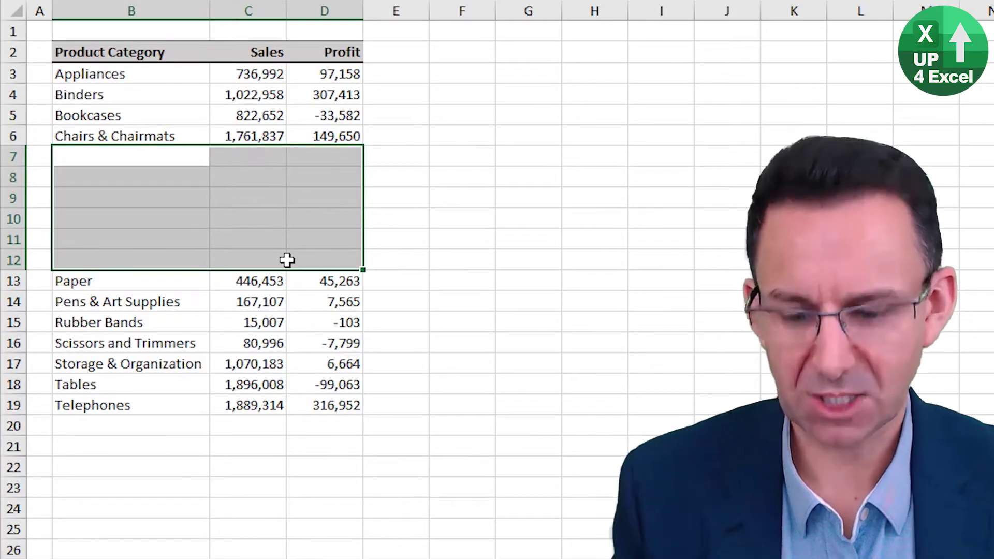
pyautogui.hotkey('ctrl', 'z')
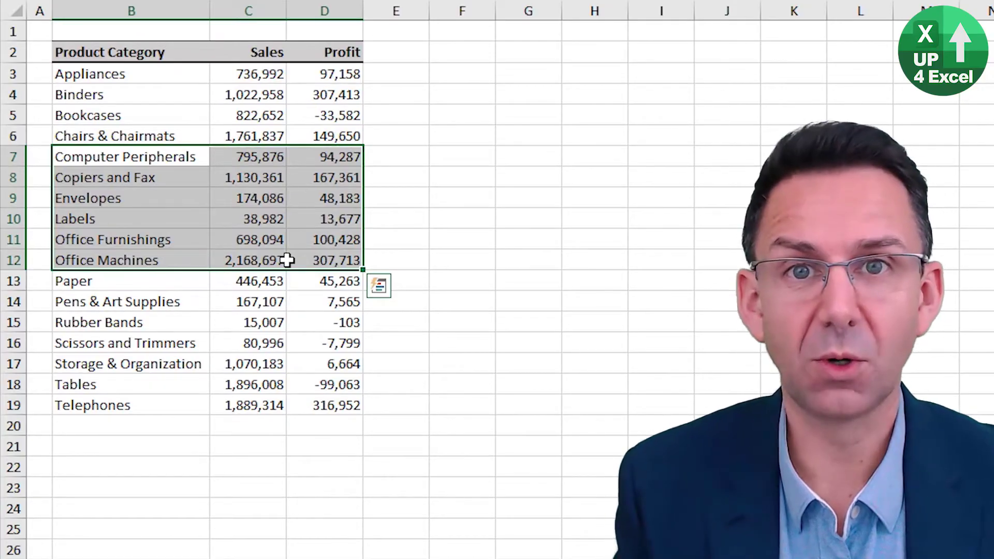
pyautogui.hotkey('ctrl', 'y')
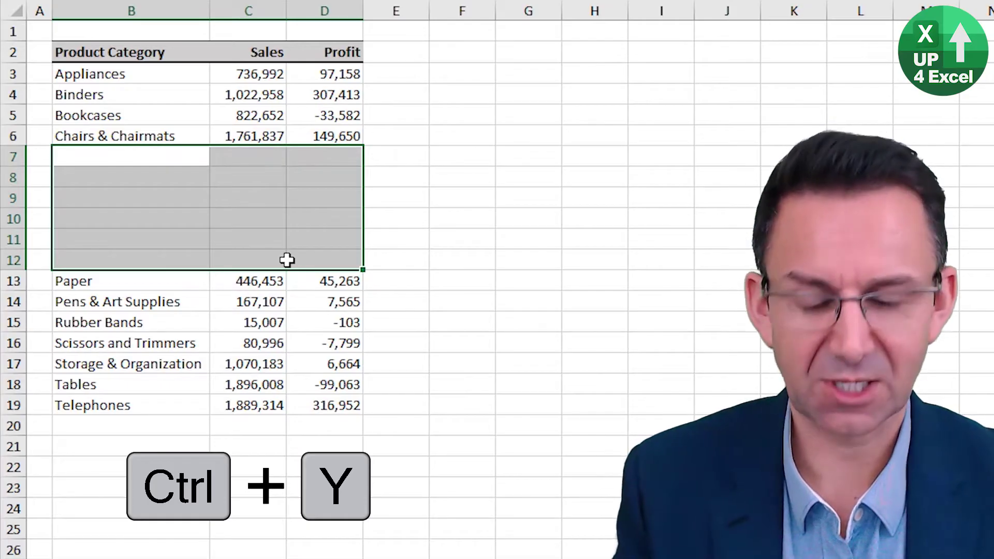
pyautogui.hotkey('ctrl', 'z')
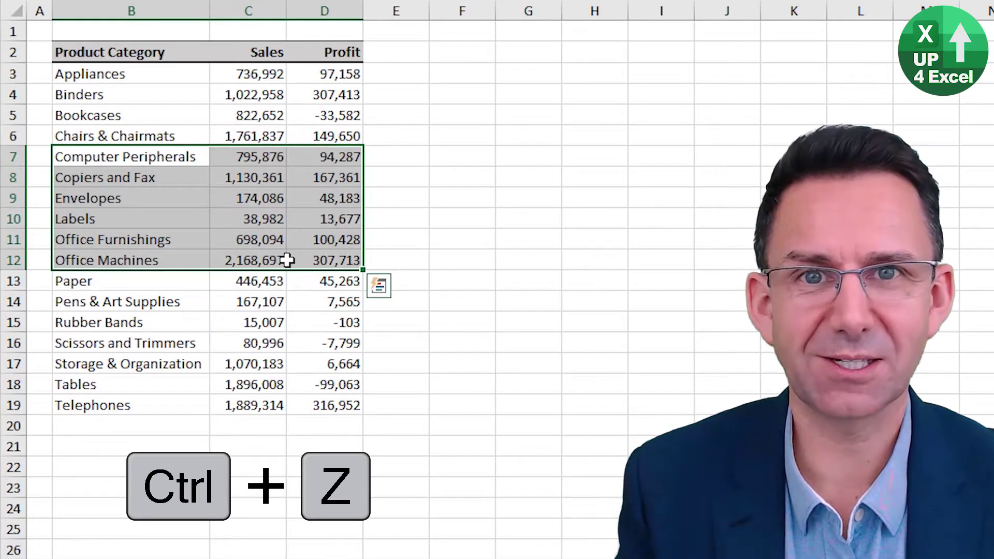
pyautogui.hotkey('ctrl', 'y')
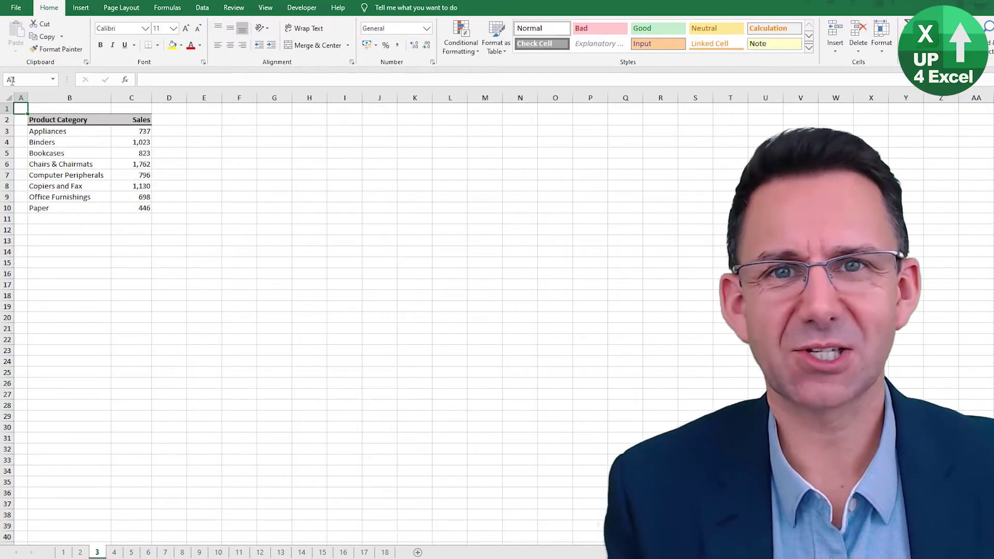
# Step: Insert a column chart of the category Sales data and move it below the table
pyautogui.moveTo(47, 121); pyautogui.dragTo(141, 210)
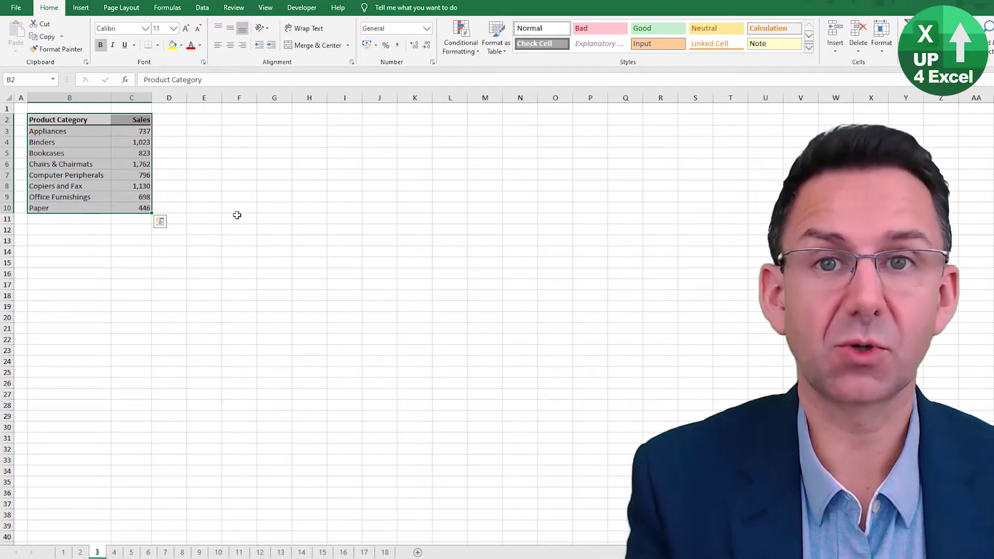
pyautogui.hotkey('alt', 'F1')
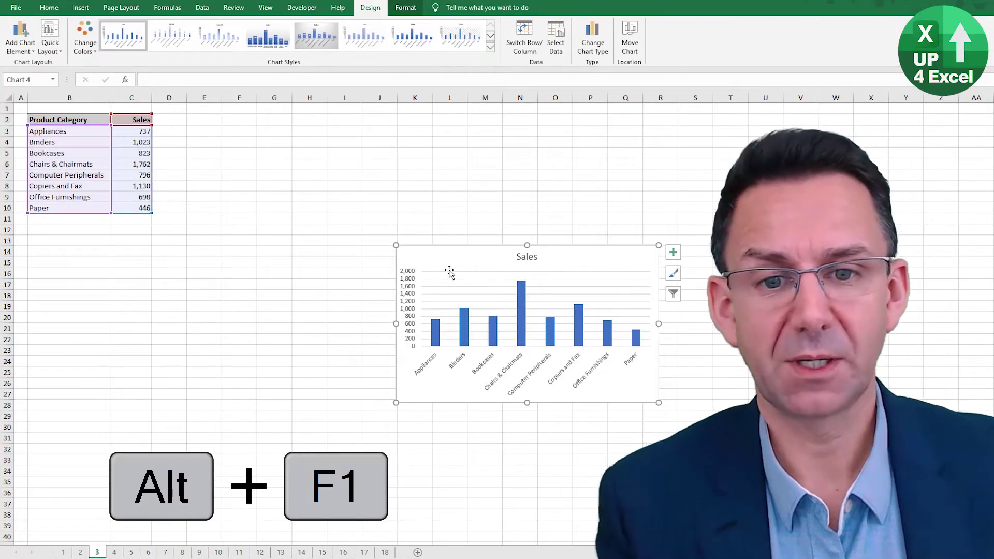
pyautogui.moveTo(462, 257); pyautogui.dragTo(99, 239)
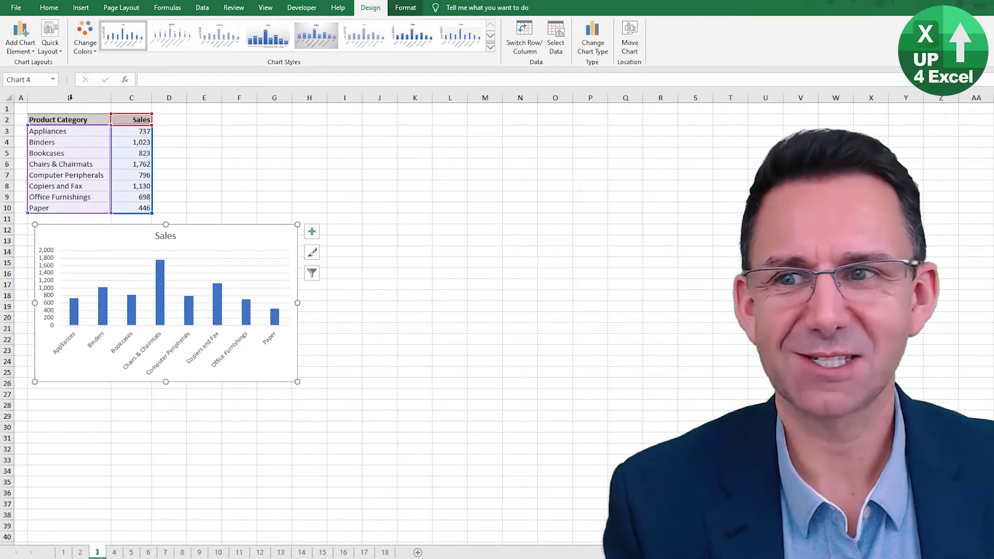
# Step: Create the Sales chart on its own Chart6 sheet, then return to sheet 3's embedded chart
pyautogui.moveTo(82, 119); pyautogui.dragTo(128, 200)
pyautogui.press('F11')
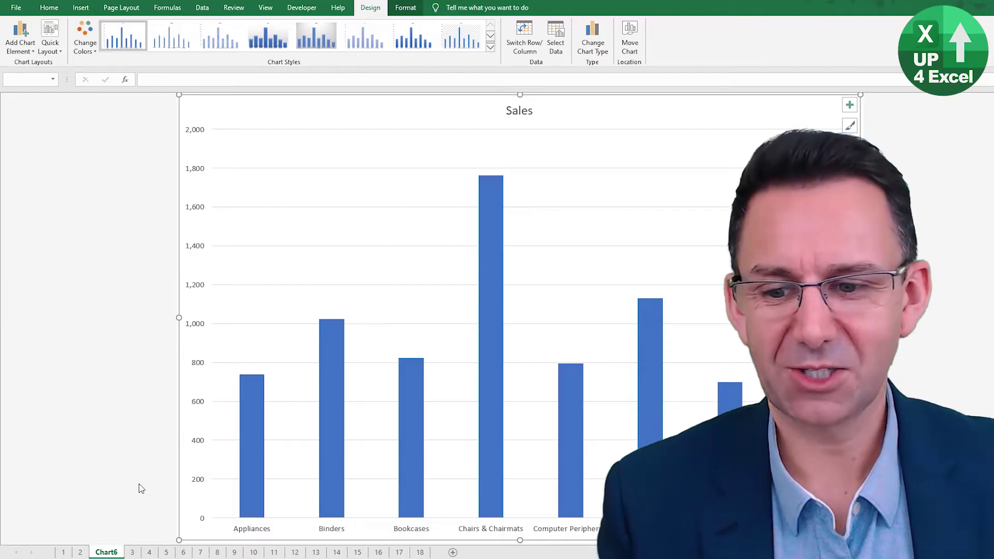
pyautogui.click(132, 551)
pyautogui.click(129, 236)
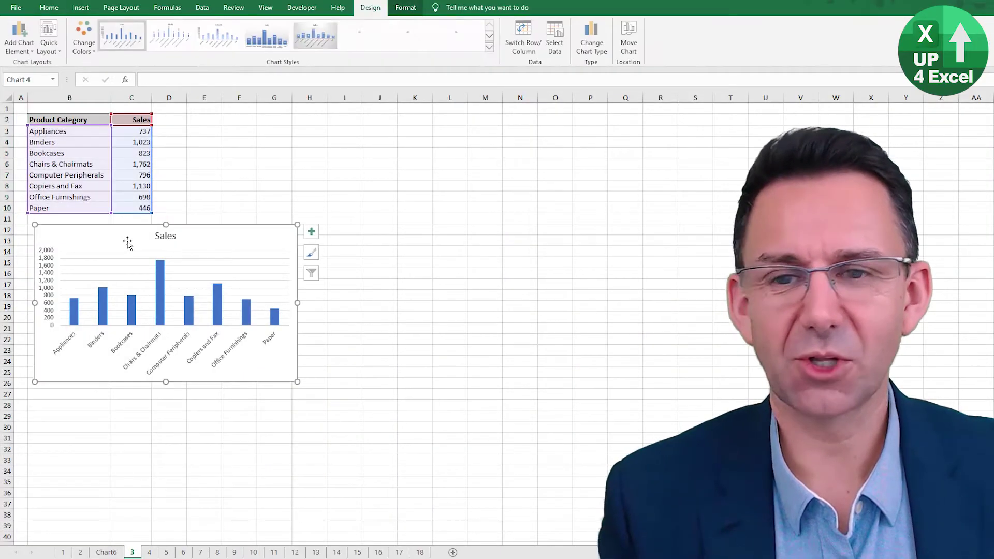
pyautogui.click(404, 9)
pyautogui.click(380, 9)
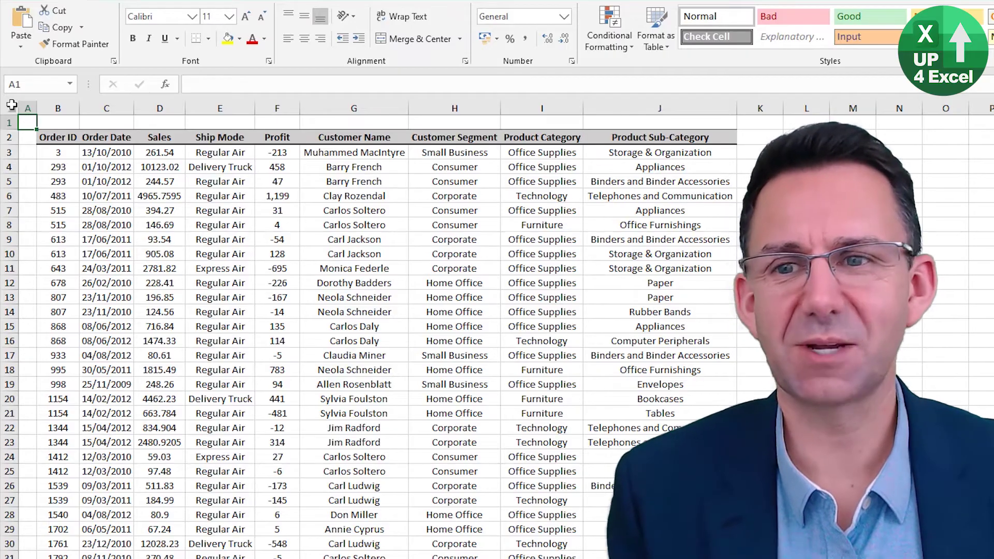
# Step: Select the Sales column D and bring up Format Cells on the Number page
pyautogui.click(148, 110)
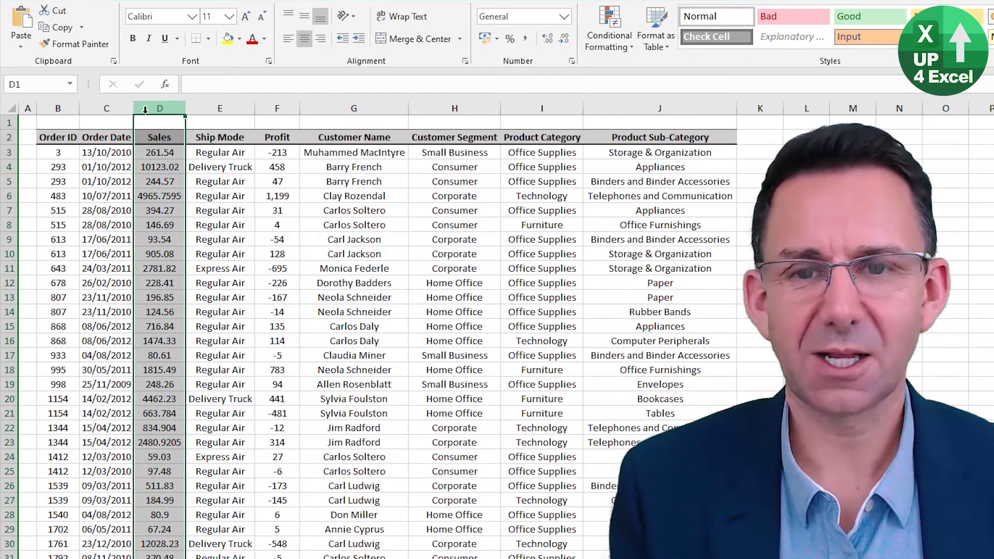
pyautogui.hotkey('ctrl', '1')
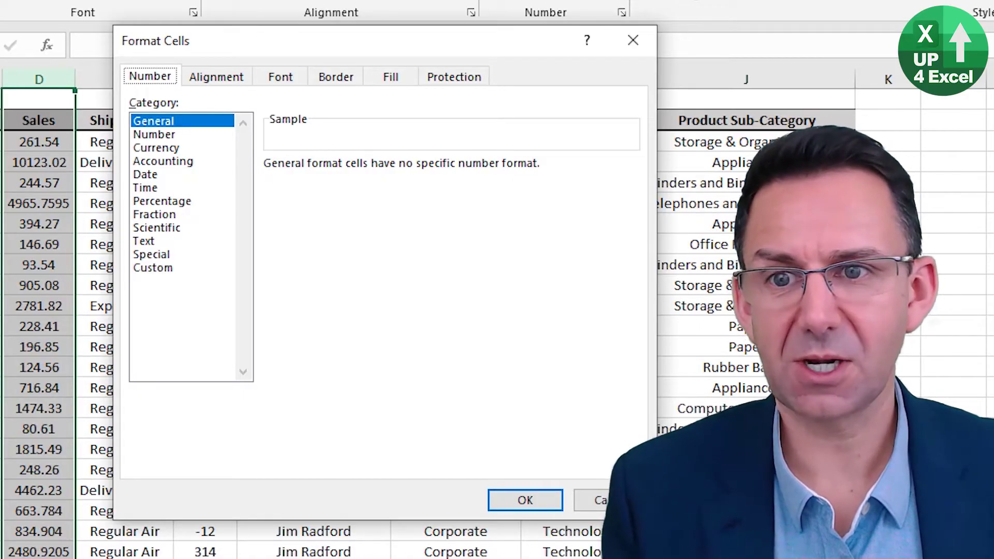
pyautogui.press('Right')
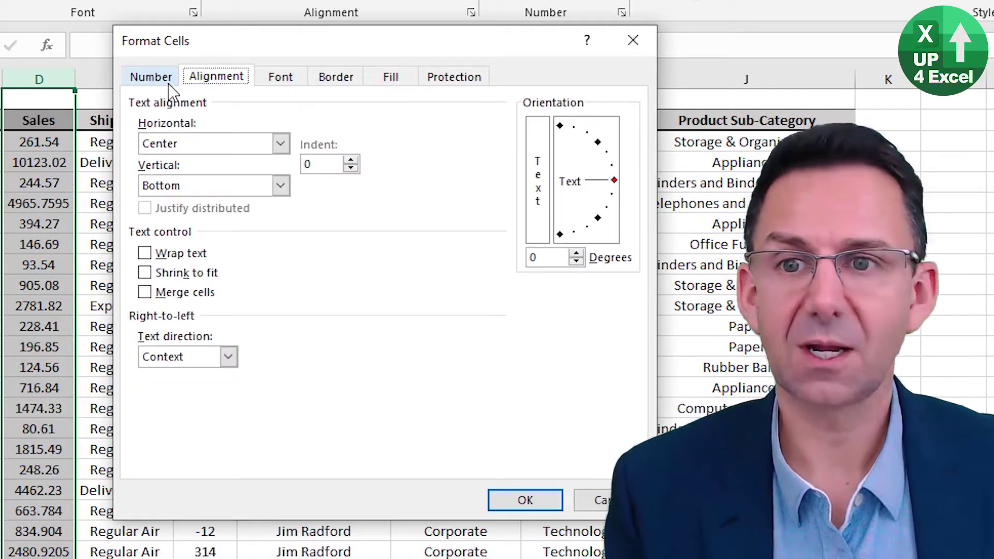
pyautogui.press('Right')
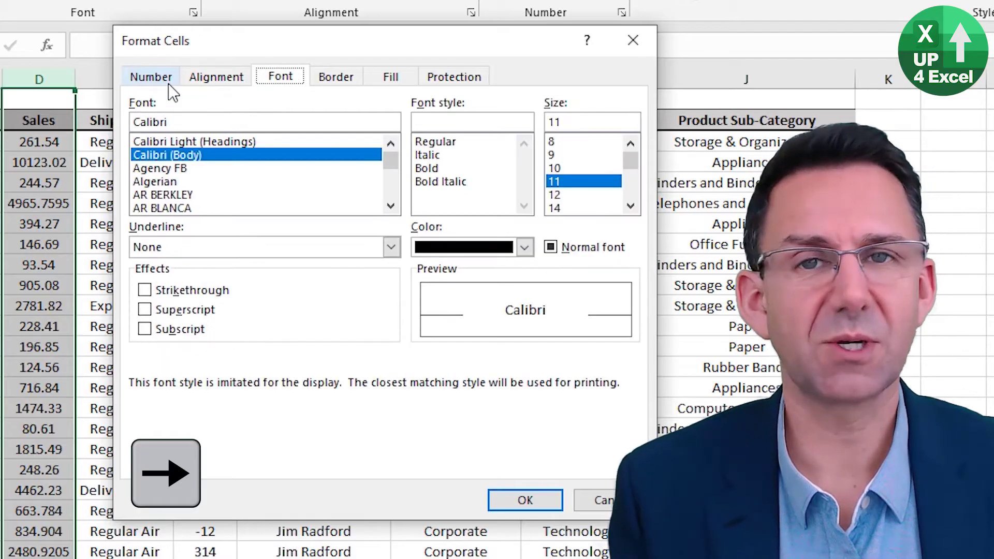
pyautogui.press('Right')
pyautogui.press('Left')
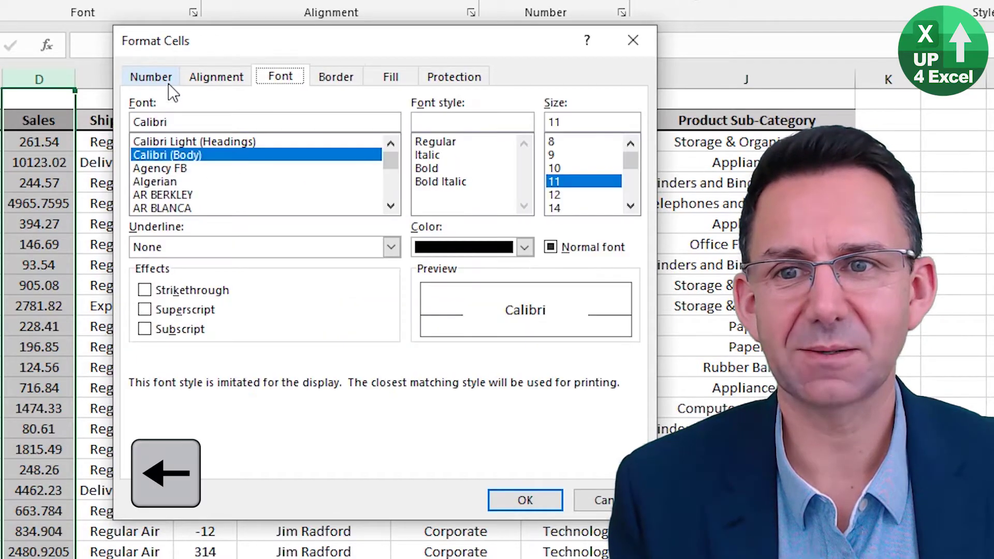
pyautogui.press('Left')
pyautogui.press('Left')
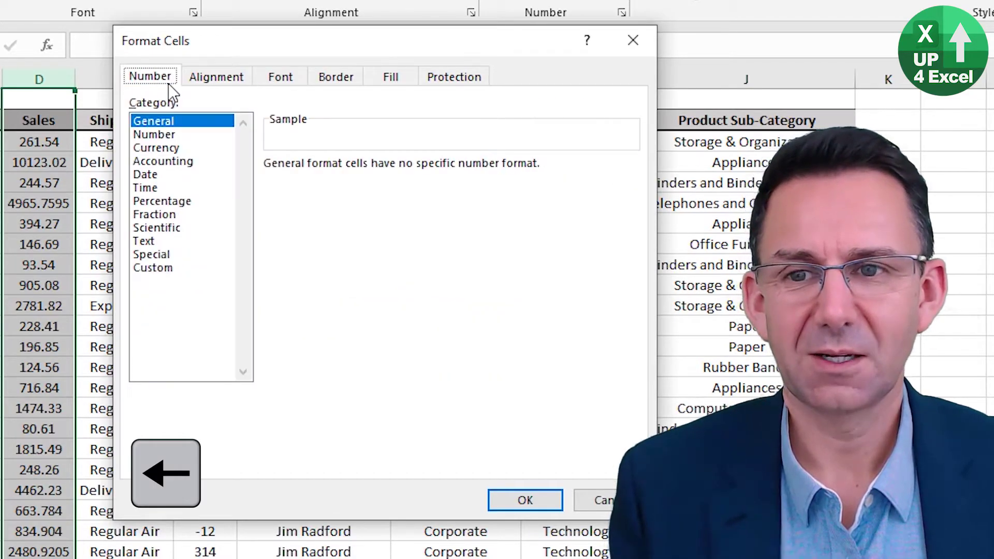
# Step: Apply the Number category with 0 decimal places and the 1000 separator
pyautogui.press('Tab')
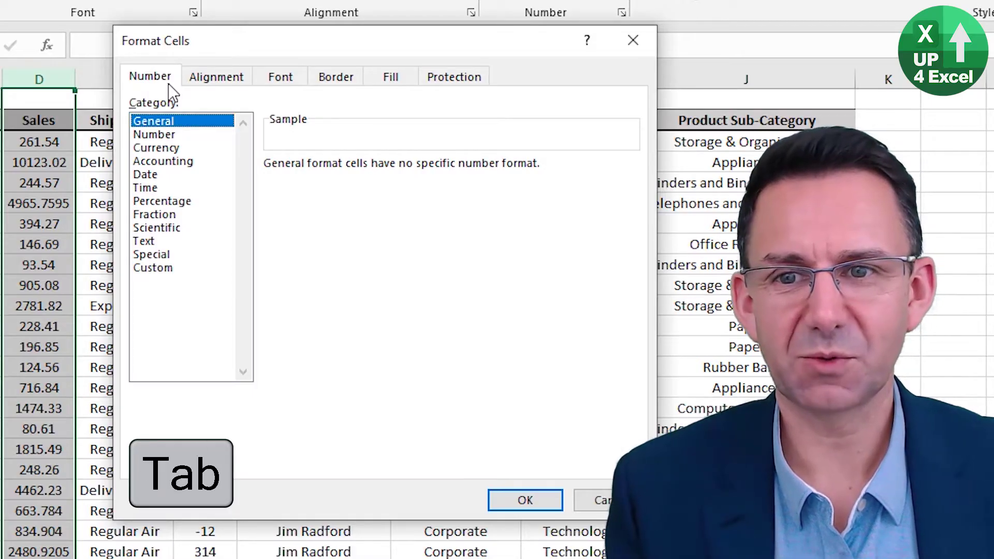
pyautogui.press('Down')
pyautogui.press('Down')
pyautogui.press('Down')
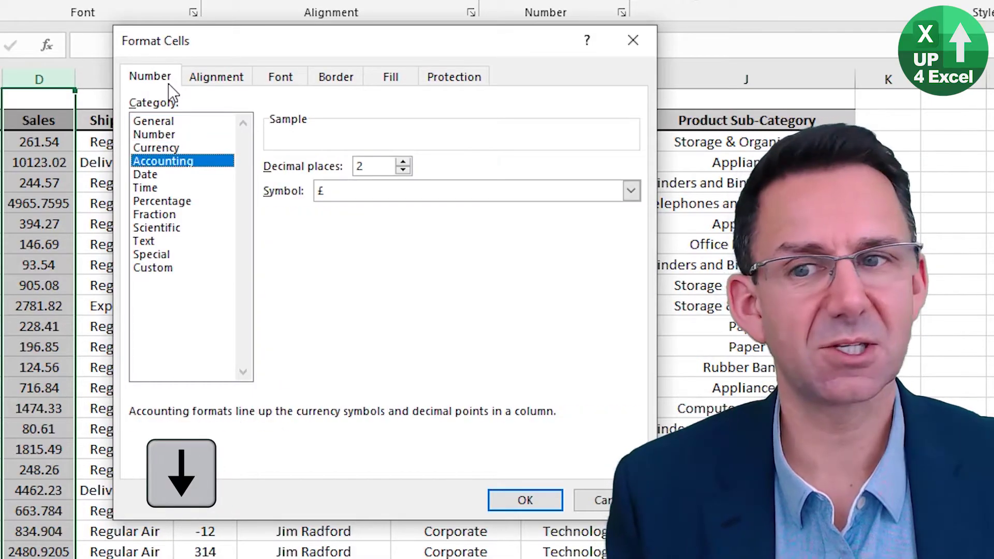
pyautogui.press('Up')
pyautogui.press('Up')
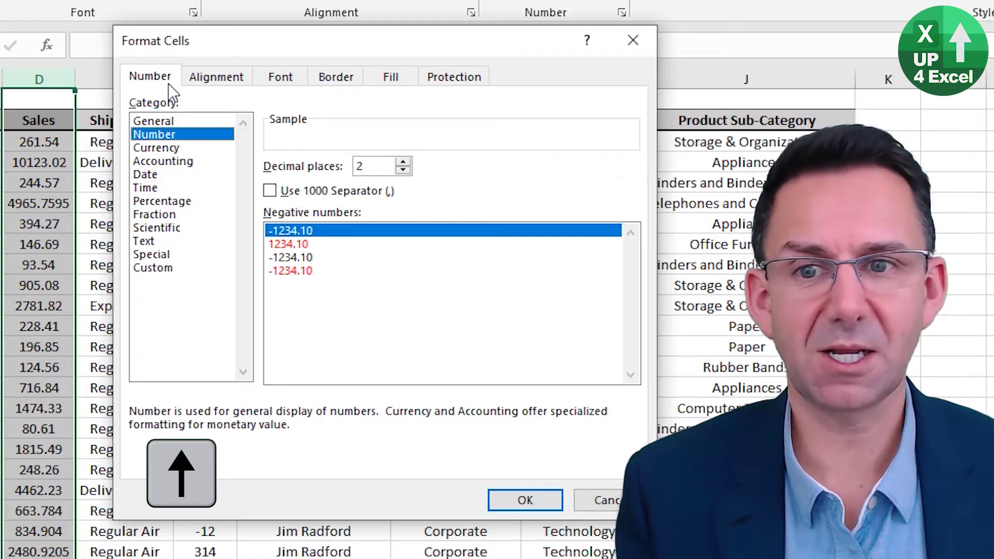
pyautogui.press('Tab')
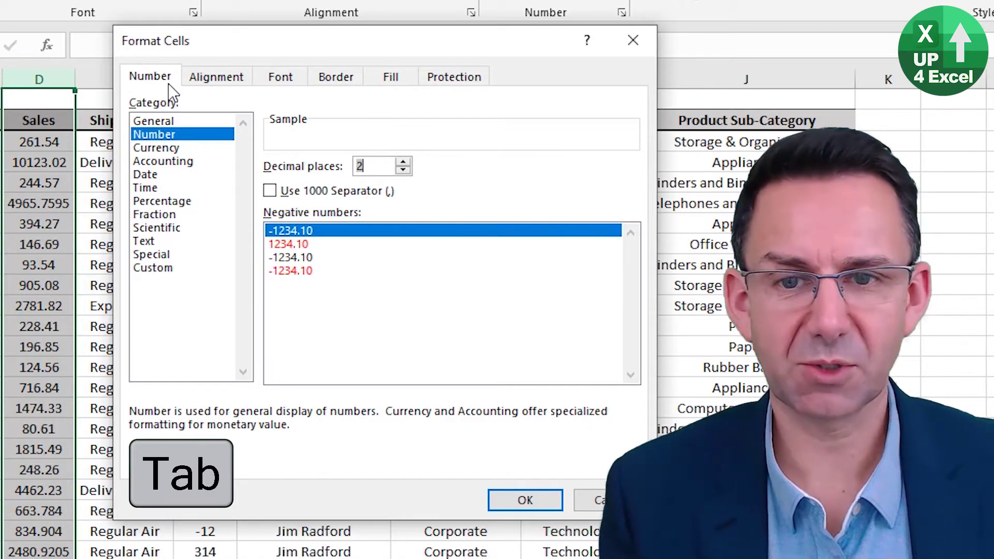
pyautogui.write('0')
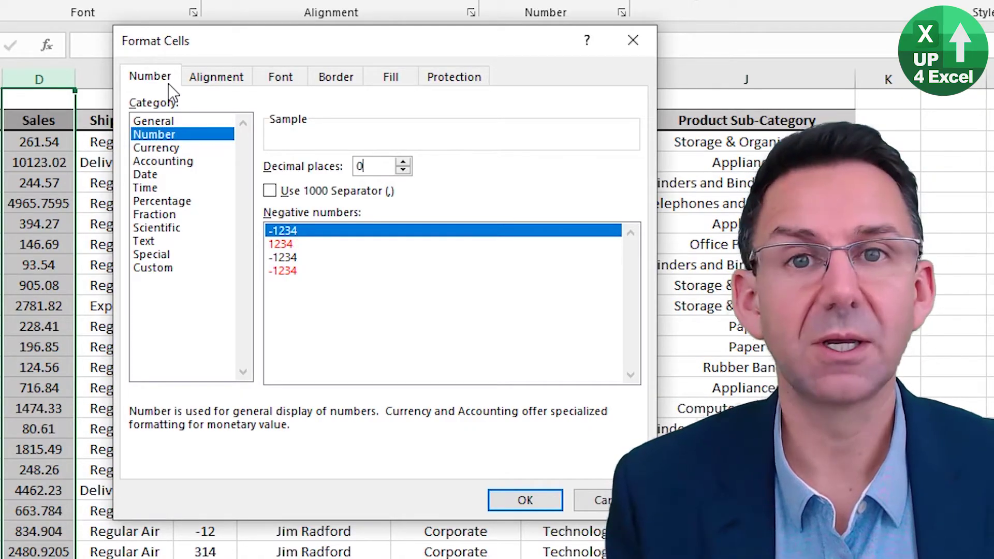
pyautogui.press('Tab')
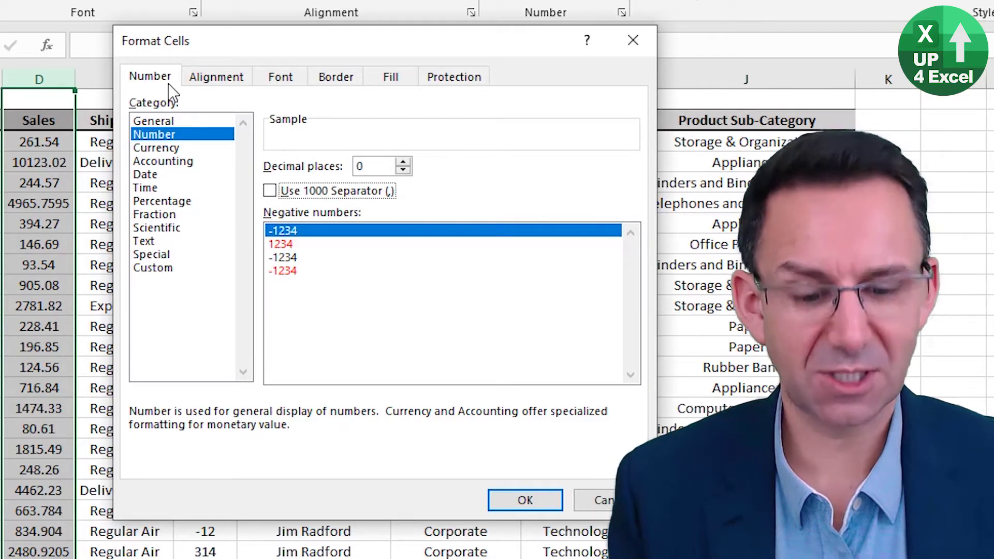
pyautogui.press('space')
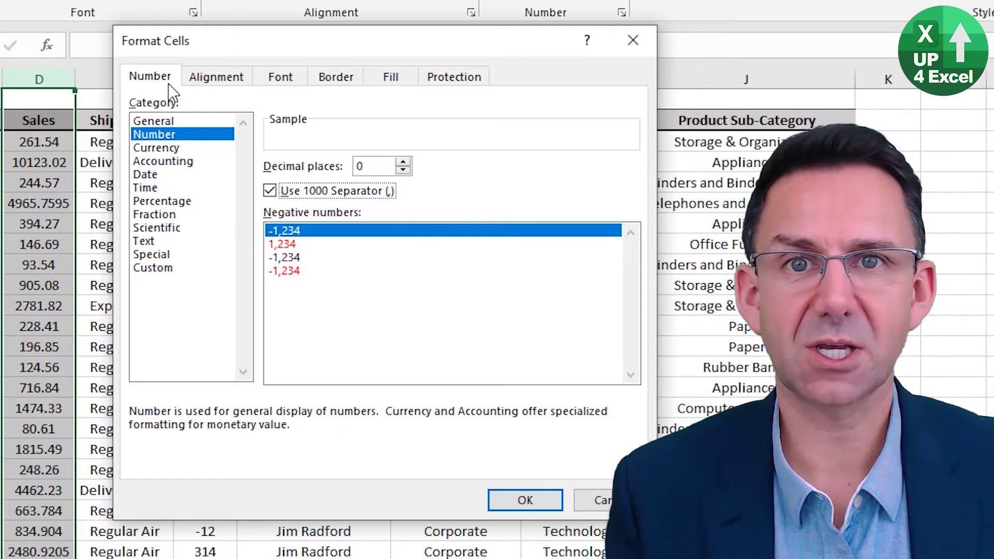
pyautogui.press('Return')
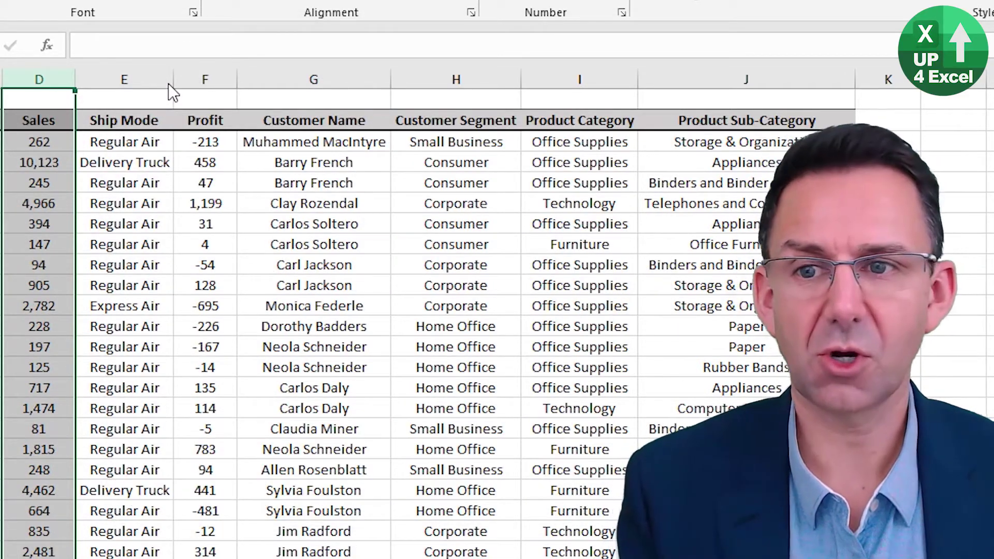
# Step: Set the Sales figures' font to Agency FB in Format Cells
pyautogui.hotkey('ctrl', '1')
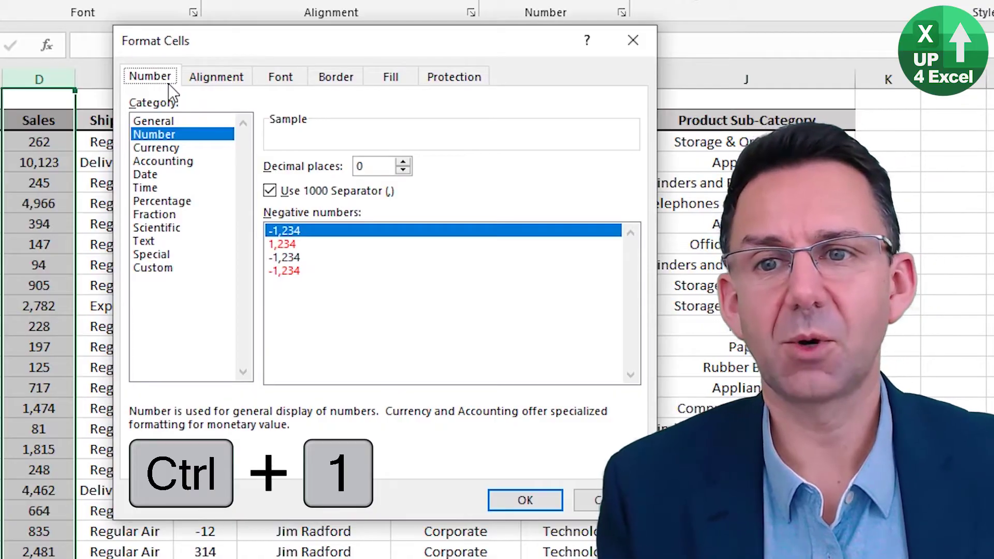
pyautogui.press('Right')
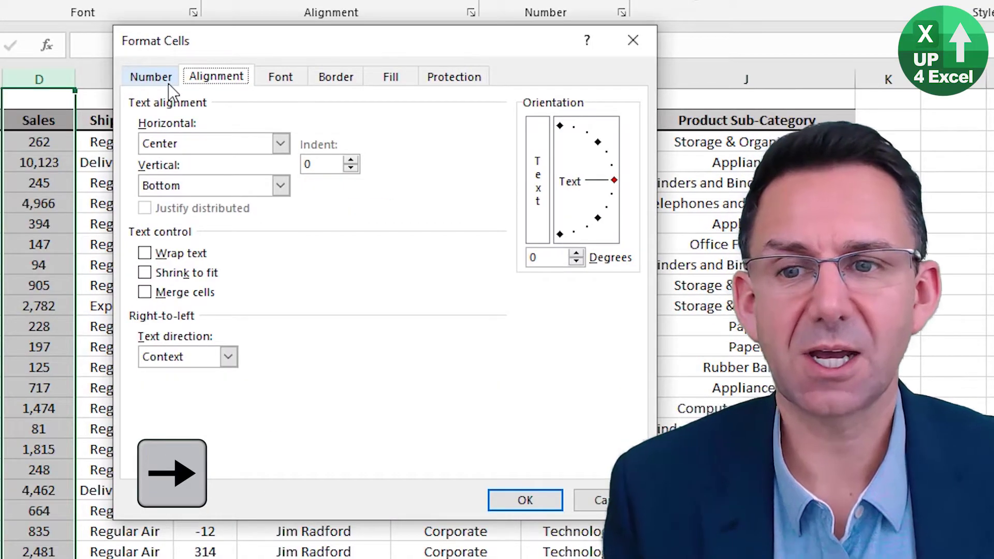
pyautogui.press('Right')
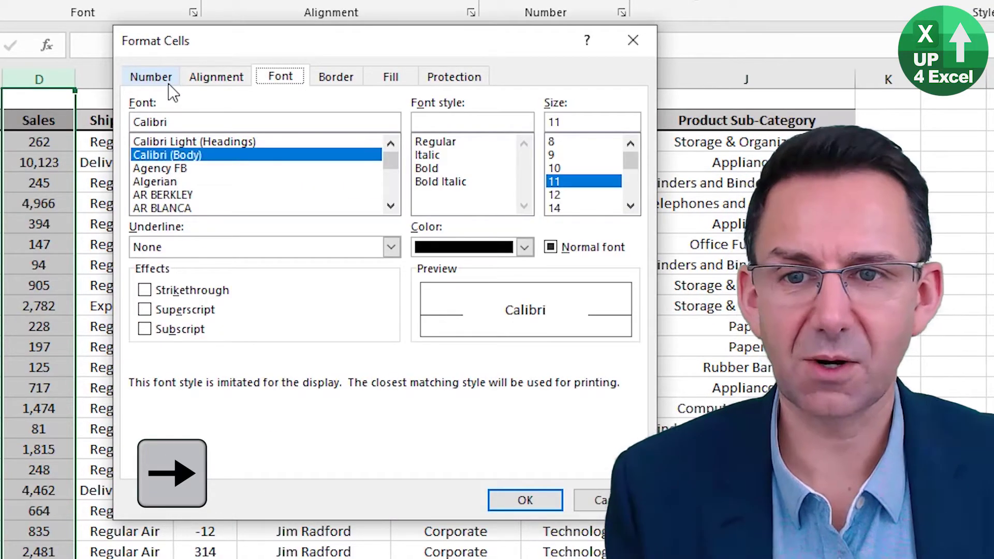
pyautogui.press('Tab')
pyautogui.press('Down')
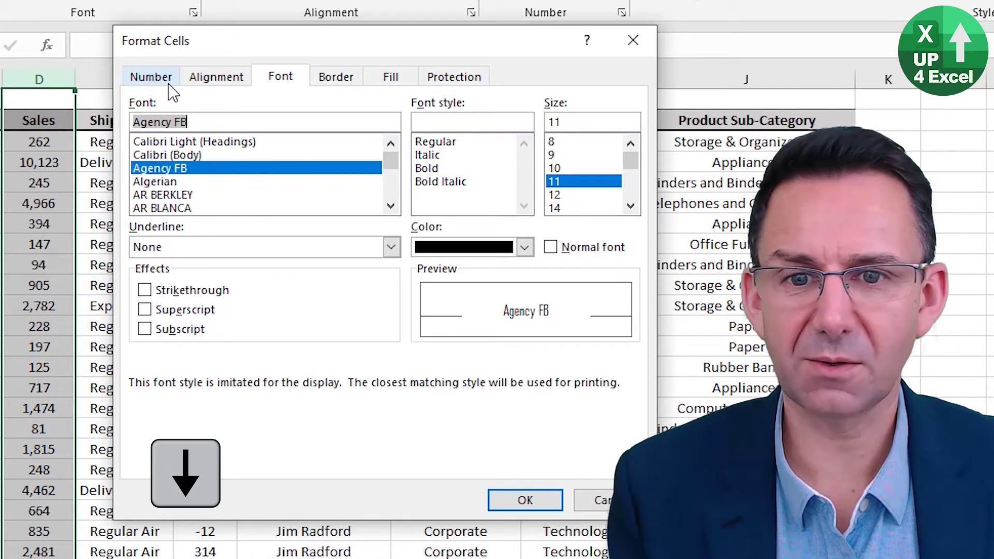
pyautogui.press('Tab')
pyautogui.press('Tab')
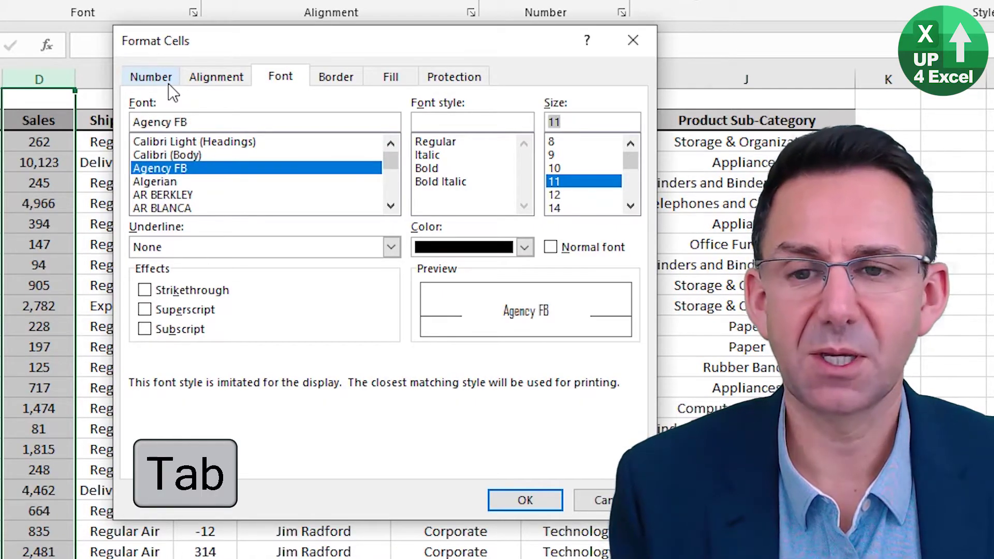
pyautogui.press('Tab')
# Step: Choose the green standard font colour and apply it to the Sales column
pyautogui.press('Tab')
pyautogui.press('Tab')
pyautogui.press('Tab')
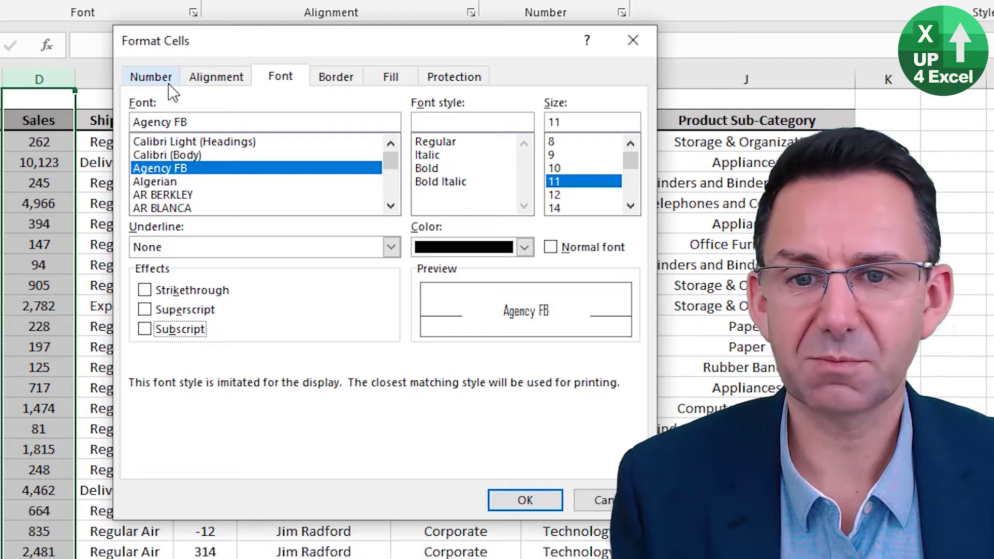
pyautogui.press('Tab')
pyautogui.press('Down')
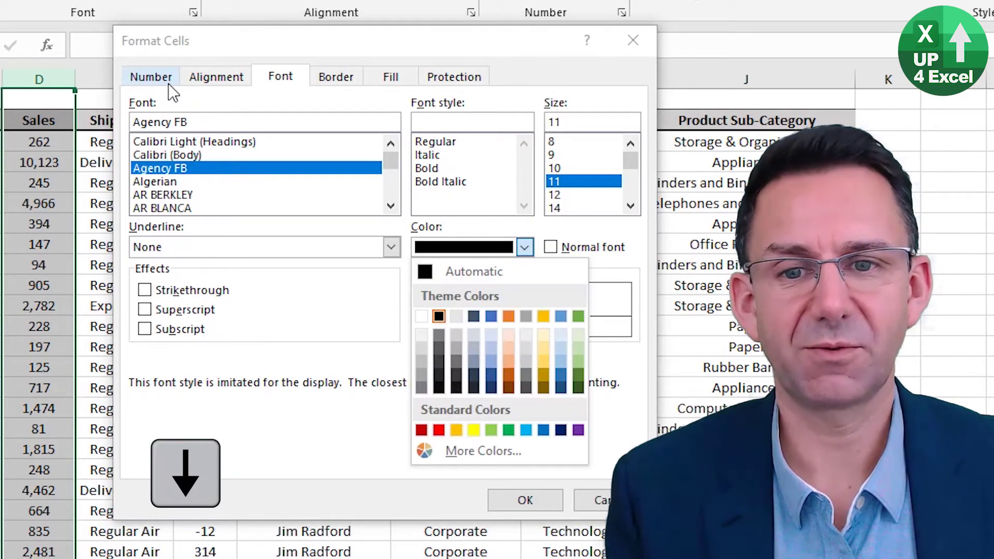
pyautogui.press('Down')
pyautogui.press('Down')
pyautogui.press('Down')
pyautogui.press('Down')
pyautogui.press('Down')
pyautogui.press('Right')
pyautogui.press('Right')
pyautogui.press('Right')
pyautogui.press('Right')
pyautogui.press('Right')
pyautogui.press('Right')
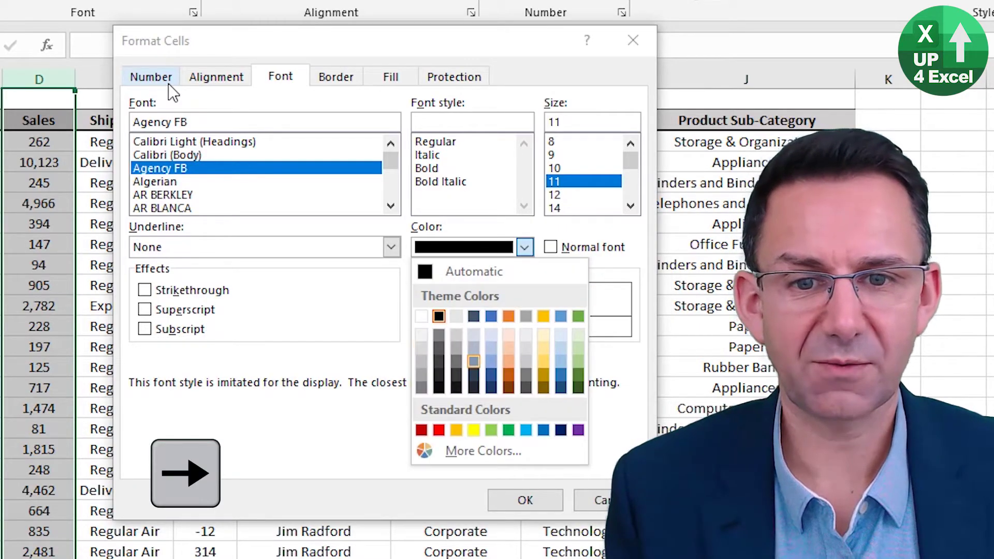
pyautogui.press('Right')
pyautogui.press('Right')
pyautogui.press('Right')
pyautogui.press('Left')
pyautogui.press('Up')
pyautogui.press('Up')
pyautogui.press('Up')
pyautogui.press('Up')
pyautogui.press('Up')
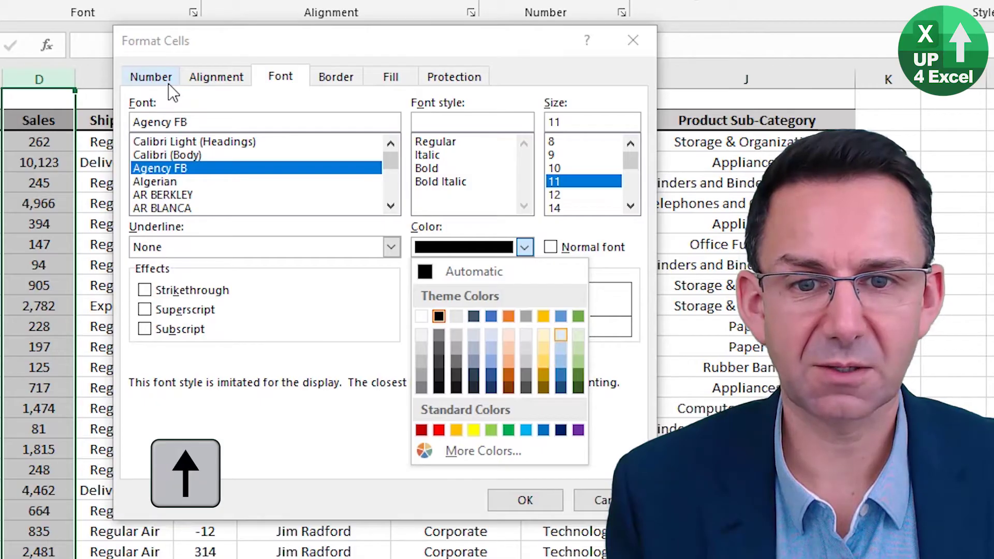
pyautogui.press('Right')
pyautogui.press('Left')
pyautogui.press('Left')
pyautogui.press('Left')
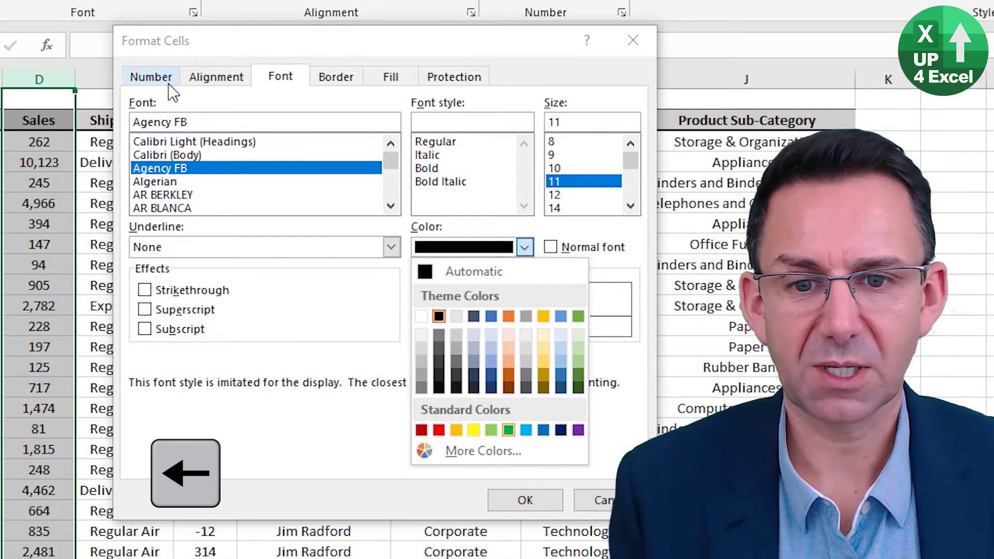
pyautogui.press('Return')
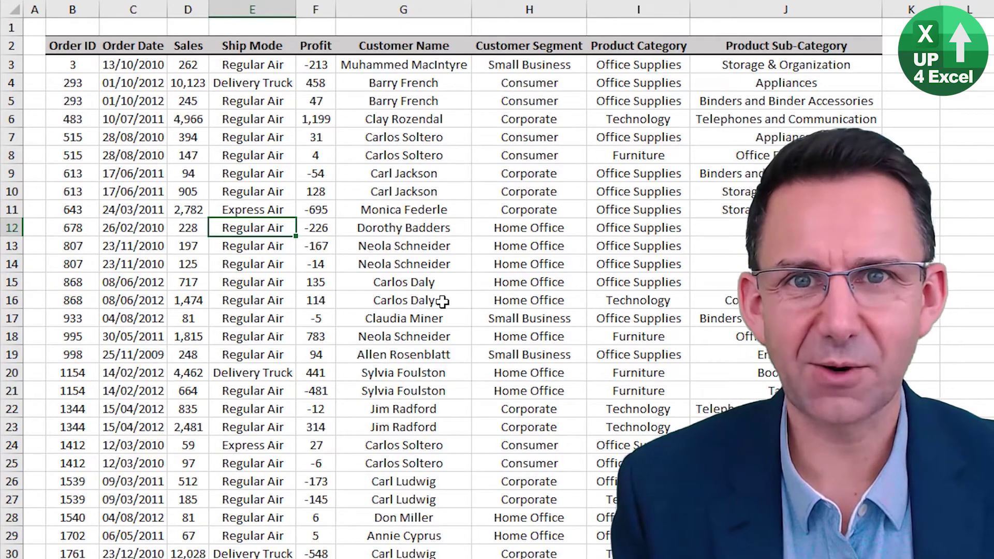
# Step: Insert an entire blank row at row 12, between orders 643 and 678
pyautogui.hotkey('ctrl', 'shift', '=')
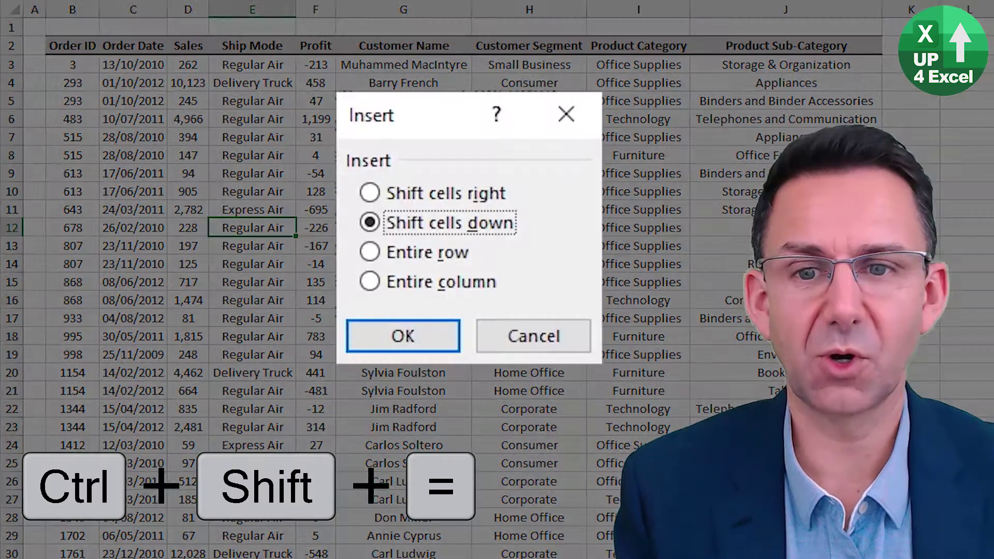
pyautogui.press('Down')
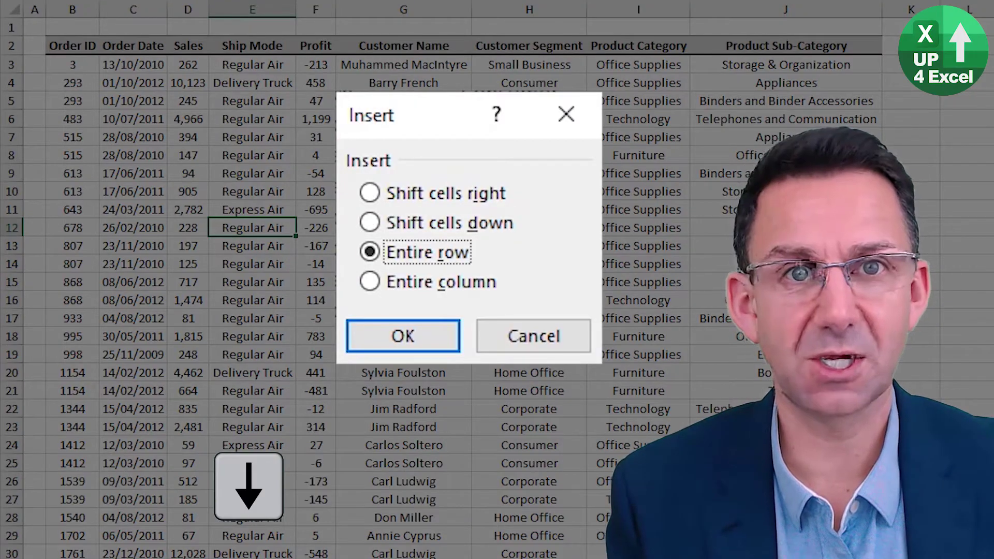
pyautogui.press('Down')
pyautogui.press('Up')
pyautogui.press('Up')
pyautogui.press('Up')
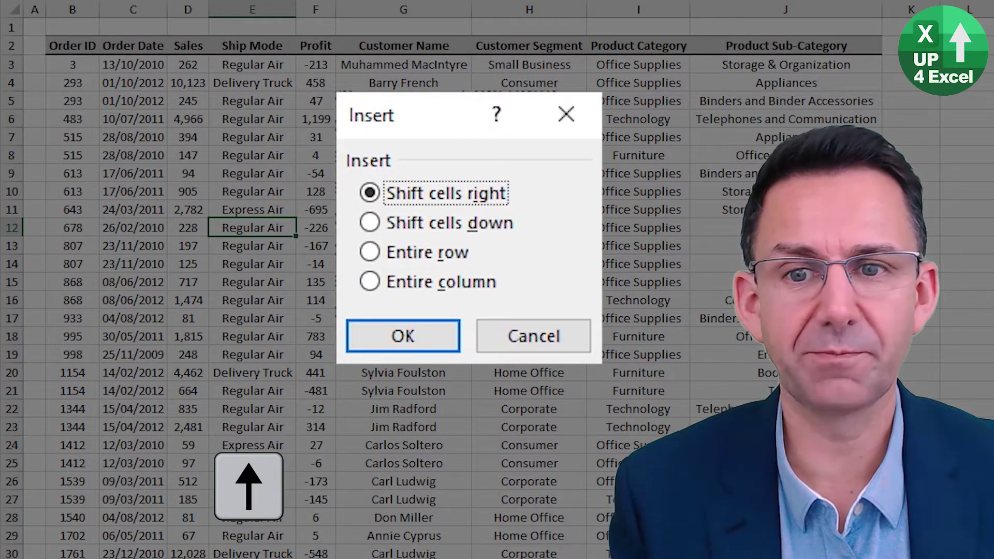
pyautogui.press('Down')
pyautogui.press('Down')
pyautogui.press('Down')
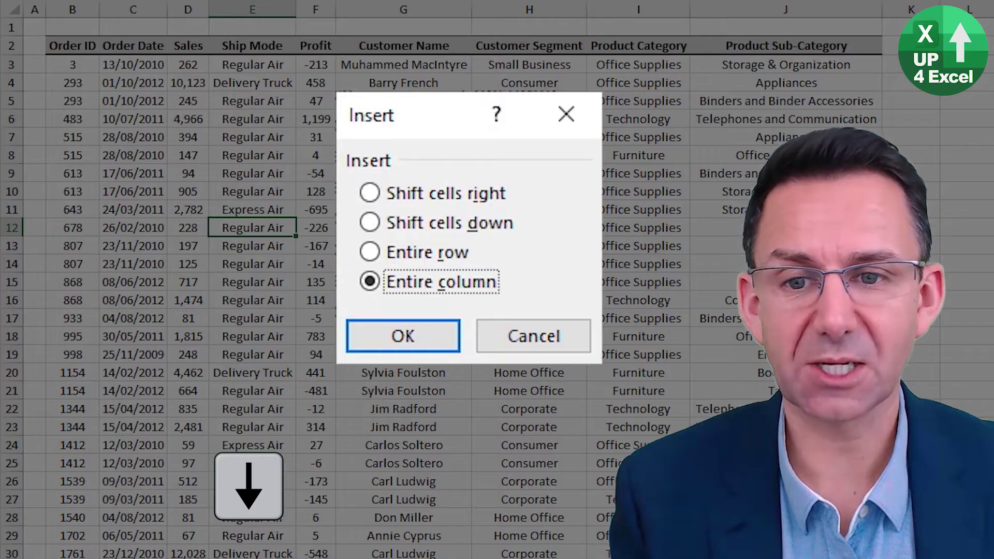
pyautogui.press('Up')
pyautogui.press('Return')
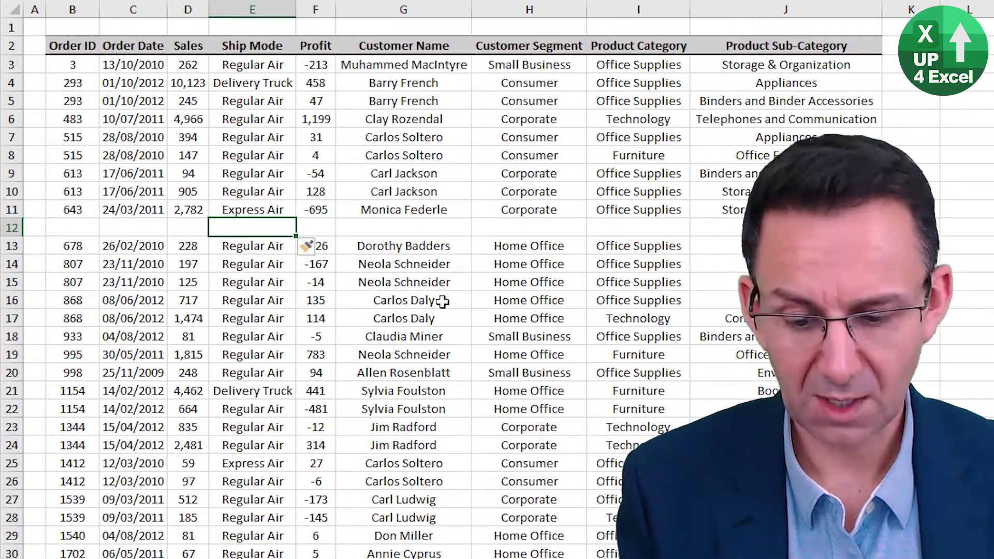
# Step: Select row 12 and insert a second blank row there
pyautogui.hotkey('shift', 'space')
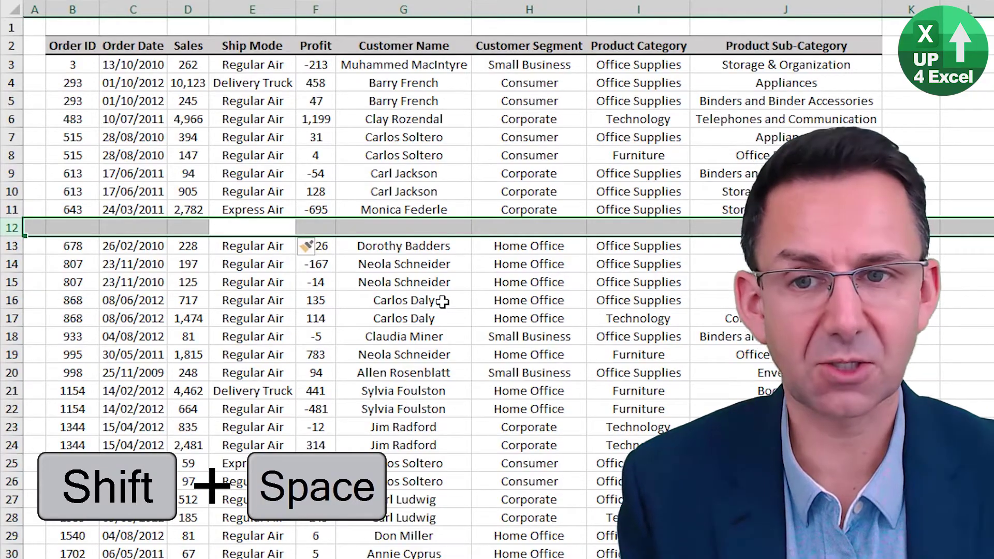
pyautogui.hotkey('ctrl', 'shift', '=')
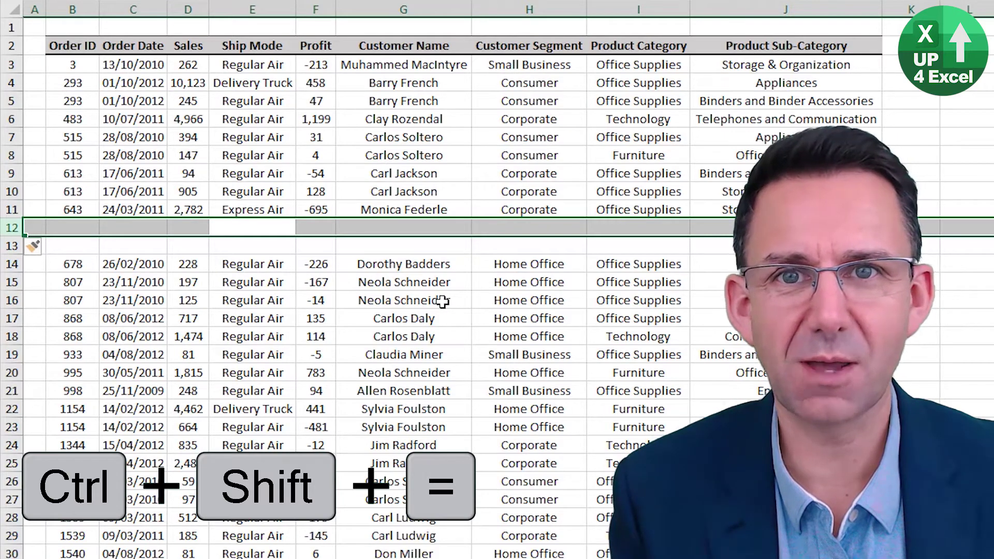
pyautogui.press('Right')
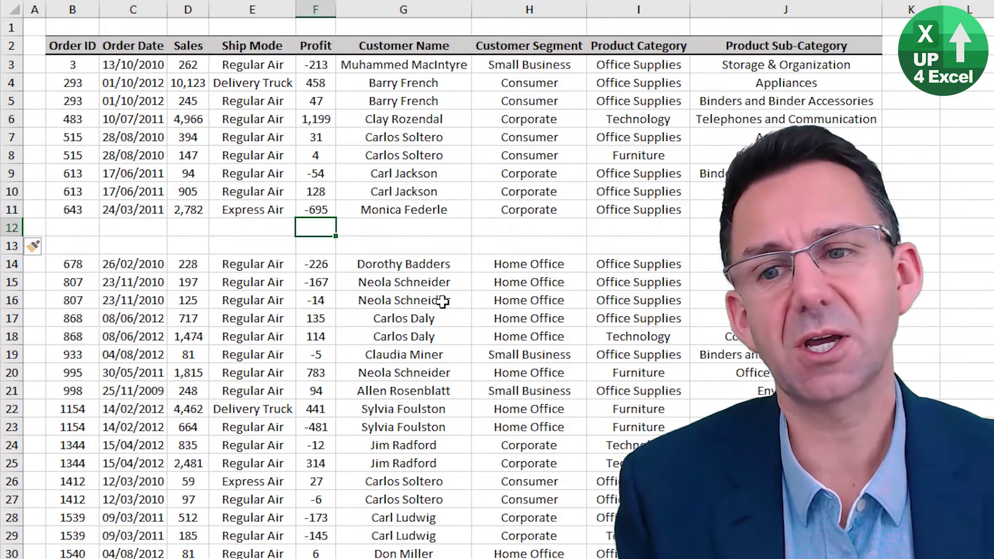
# Step: Insert a blank column at F before Profit, then delete it again
pyautogui.hotkey('ctrl', 'space')
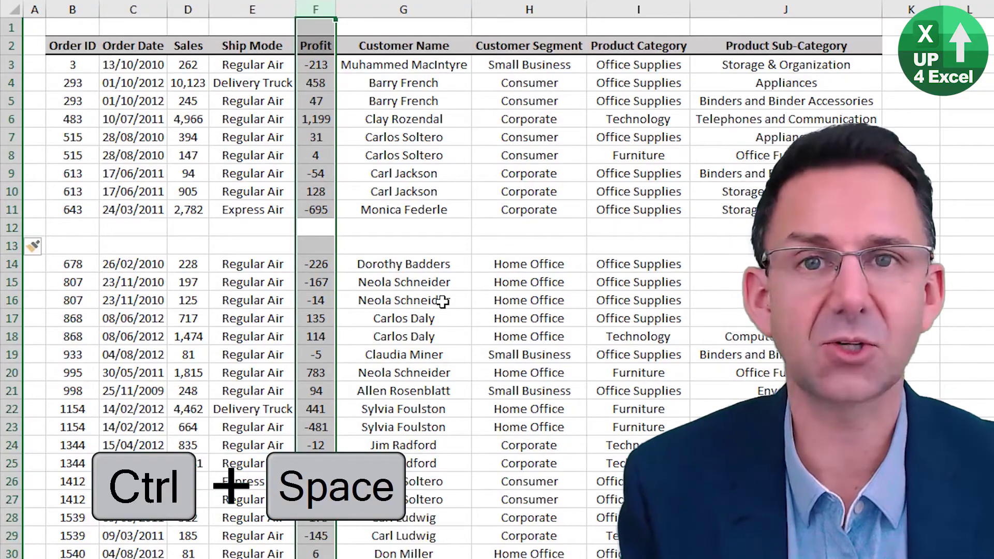
pyautogui.hotkey('ctrl', 'shift', '=')
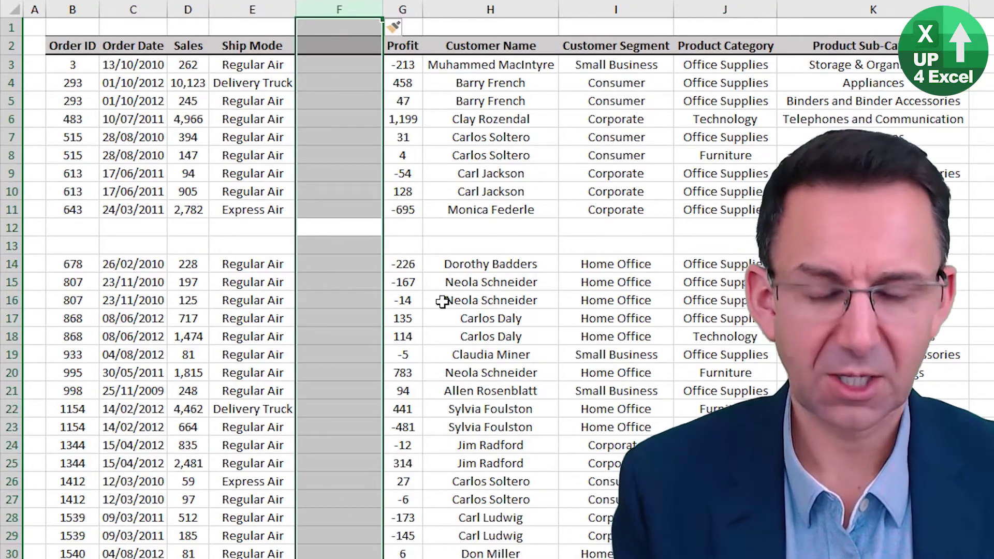
pyautogui.hotkey('ctrl', '-')
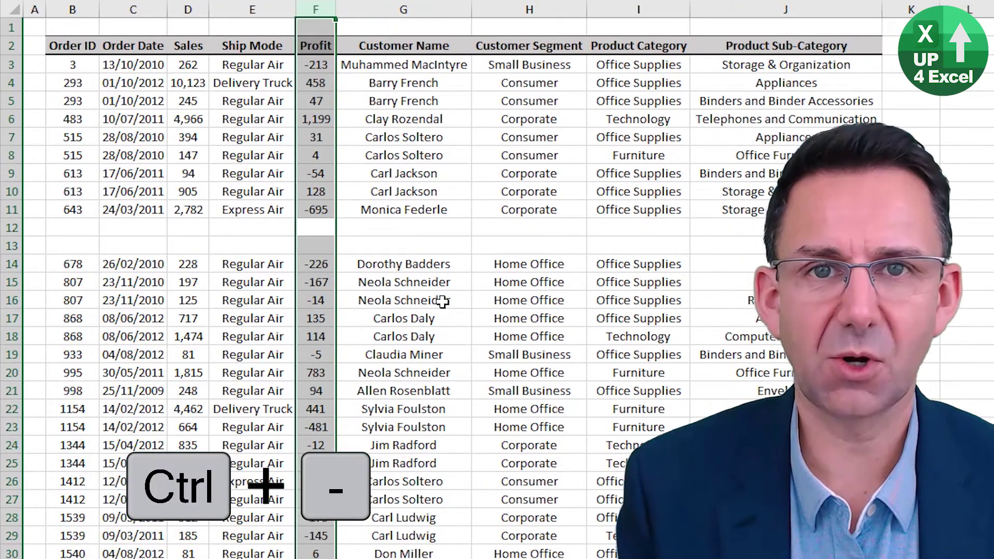
# Step: Browse the Delete options on blank row 13 and cancel without deleting
pyautogui.press('Down')
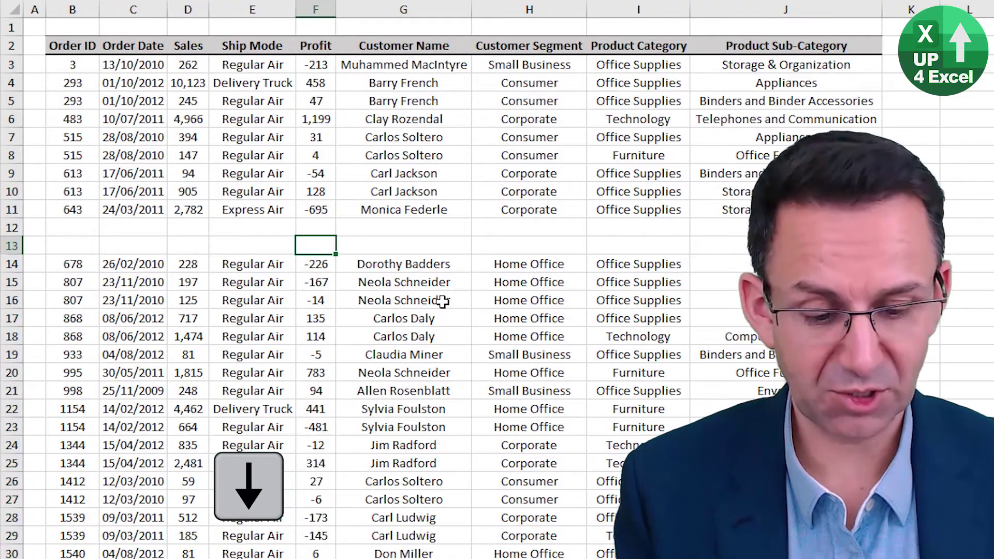
pyautogui.hotkey('ctrl', '-')
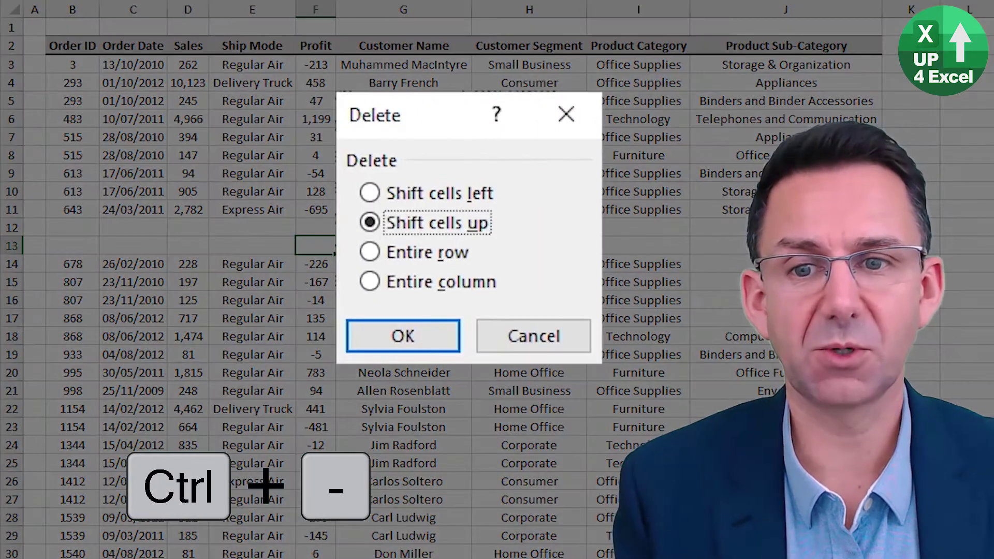
pyautogui.press('Up')
pyautogui.press('Down')
pyautogui.press('Down')
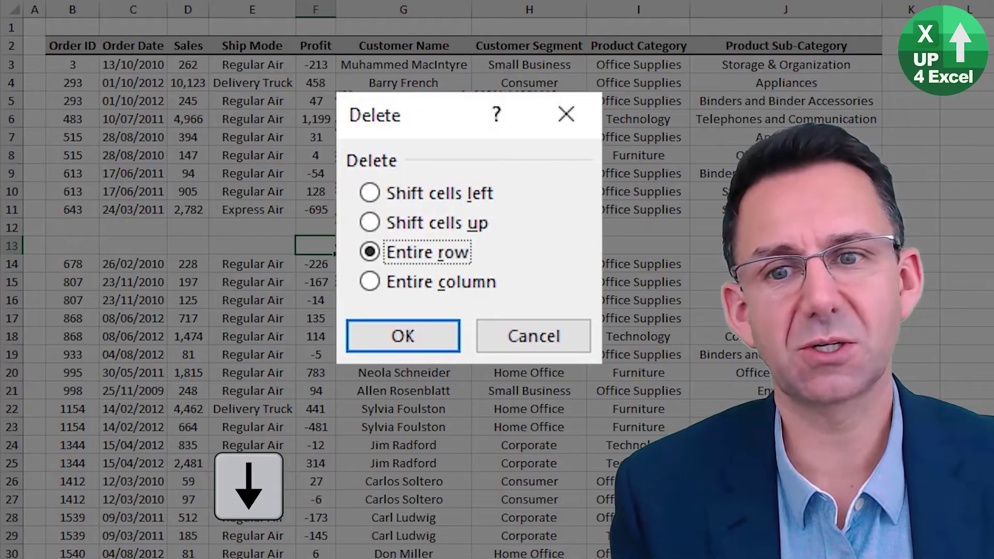
pyautogui.press('Down')
pyautogui.press('Up')
pyautogui.press('Up')
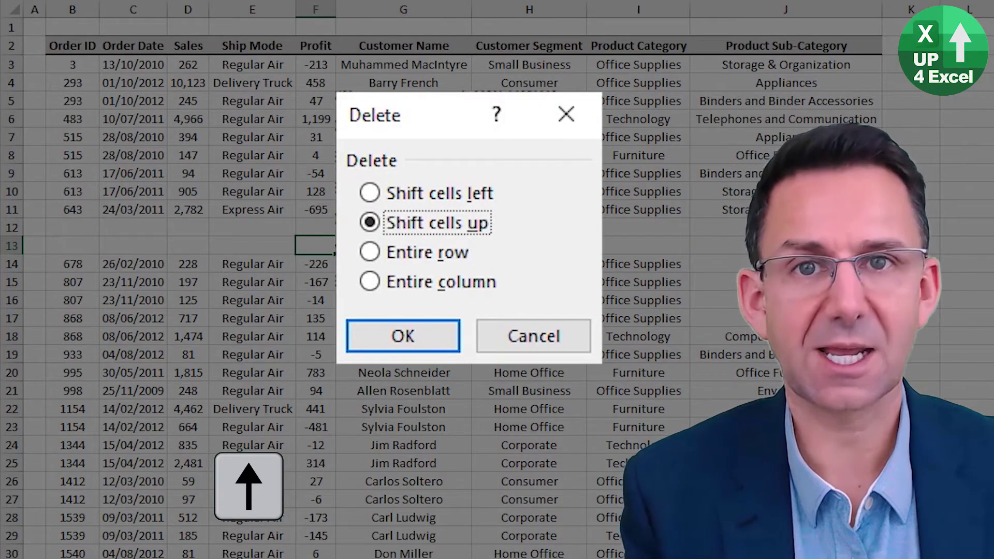
pyautogui.press('Escape')
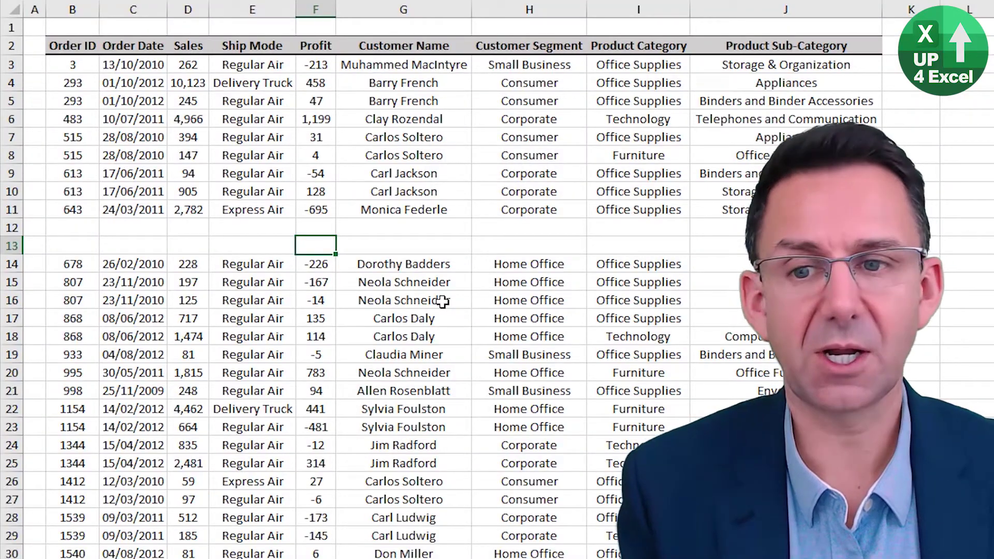
# Step: Select the blank rows 12 and 13 and delete them
pyautogui.hotkey('shift', 'space')
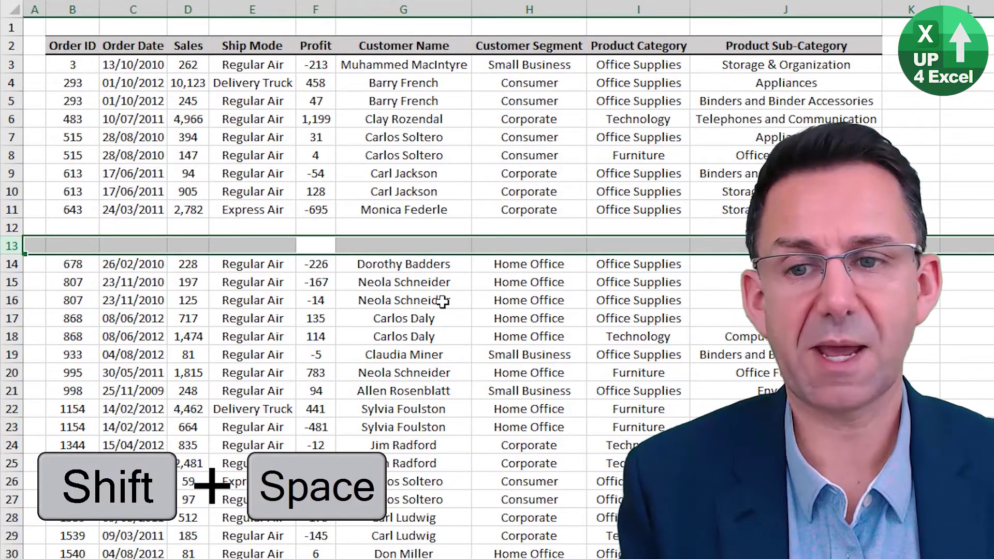
pyautogui.press('Up')
pyautogui.hotkey('shift', 'Down')
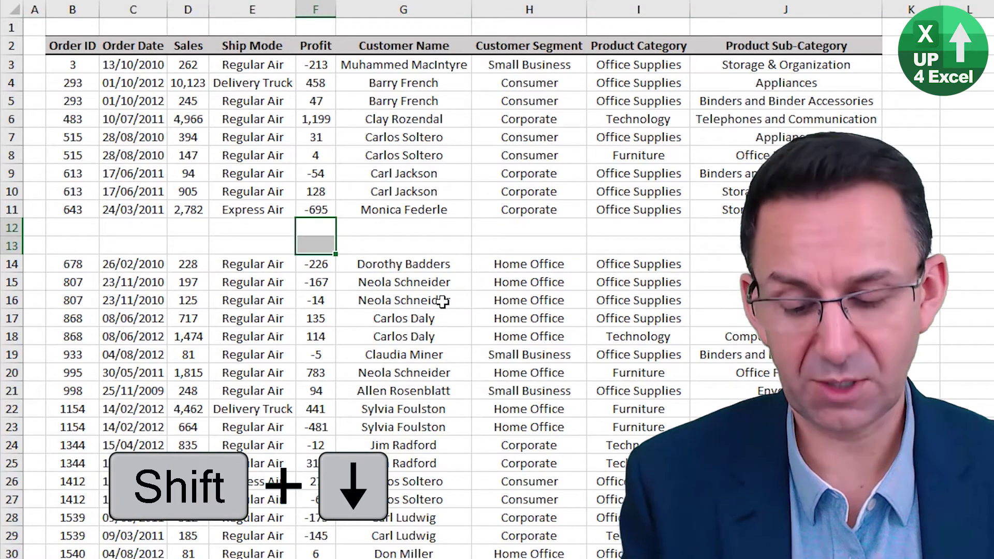
pyautogui.hotkey('shift', 'space')
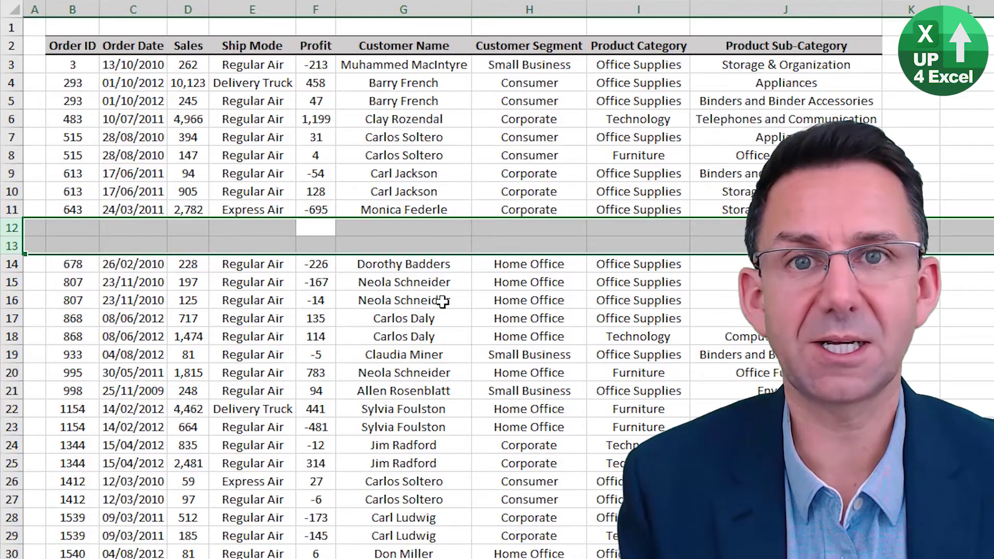
pyautogui.hotkey('ctrl', '-')
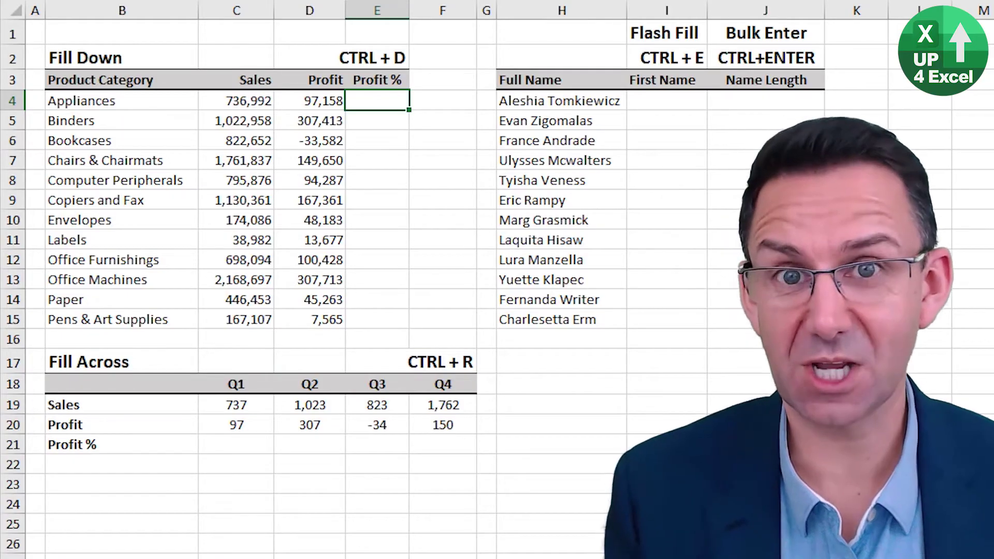
# Step: Enter the Profit % formula =D4/C4 in cell E4
pyautogui.write('=')
pyautogui.press('Left')
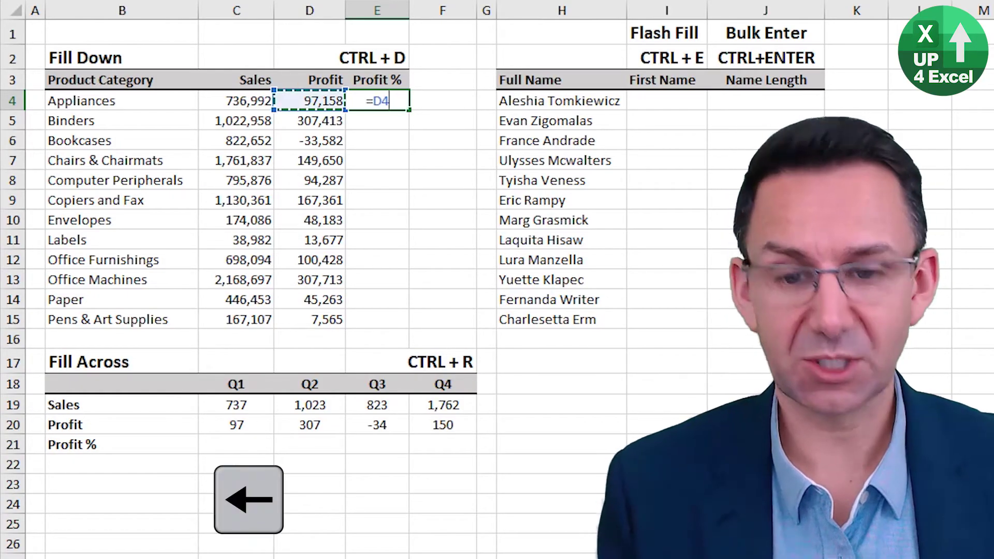
pyautogui.write('/')
pyautogui.press('Left')
pyautogui.press('Left')
pyautogui.press('Return')
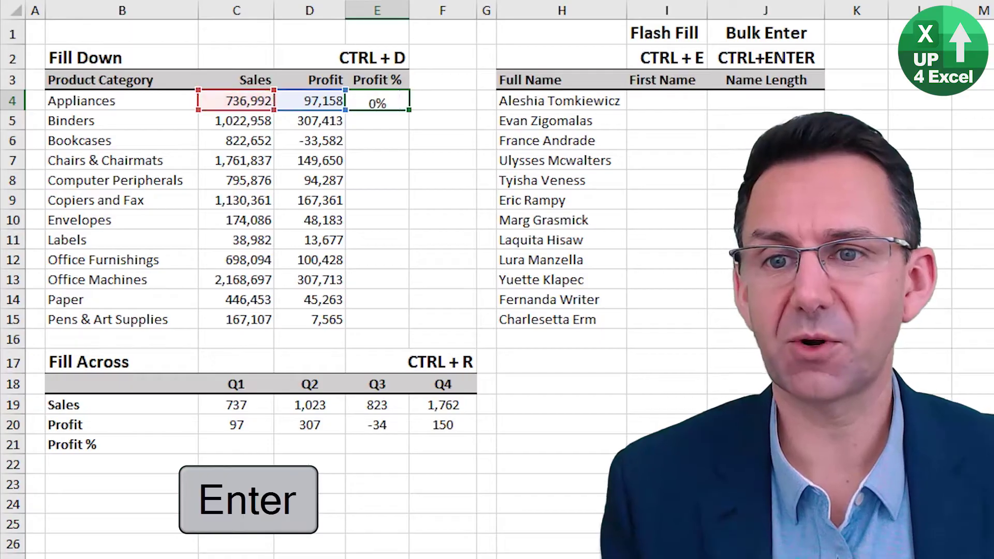
# Step: Fill the Profit % formula down from E4 to E15 with Ctrl+D
pyautogui.press('Up')
pyautogui.hotkey('shift', 'Down')
pyautogui.hotkey('shift', 'Down')
pyautogui.hotkey('shift', 'Down')
pyautogui.hotkey('shift', 'Down')
pyautogui.hotkey('shift', 'Down')
pyautogui.hotkey('shift', 'Down')
pyautogui.hotkey('shift', 'Down')
pyautogui.hotkey('shift', 'Down')
pyautogui.hotkey('shift', 'Down')
pyautogui.hotkey('shift', 'Down')
pyautogui.hotkey('shift', 'Down')
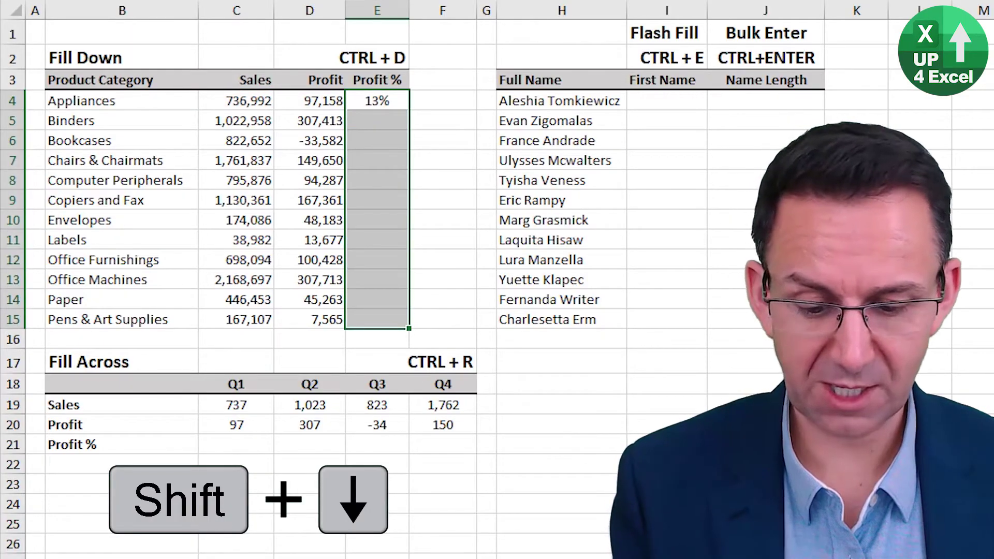
pyautogui.hotkey('ctrl', 'd')
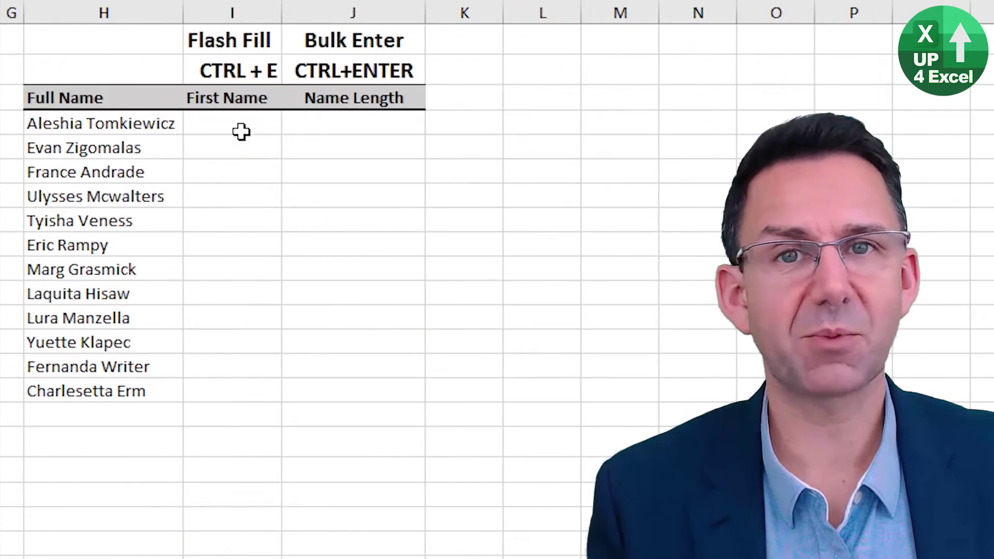
# Step: Type 'Aleshia' in I4 as the example, then Flash Fill the remaining first names
pyautogui.click(241, 131)
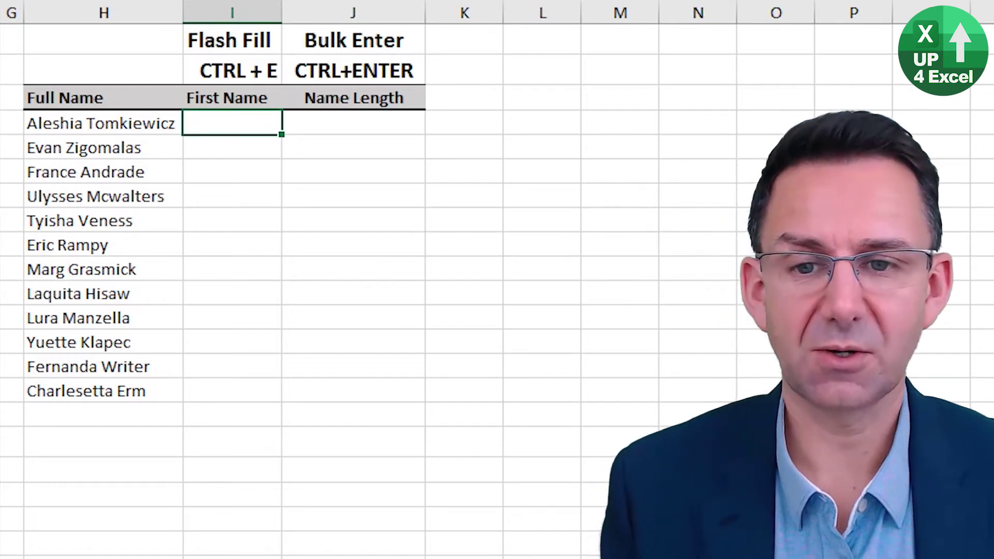
pyautogui.write('Ale')
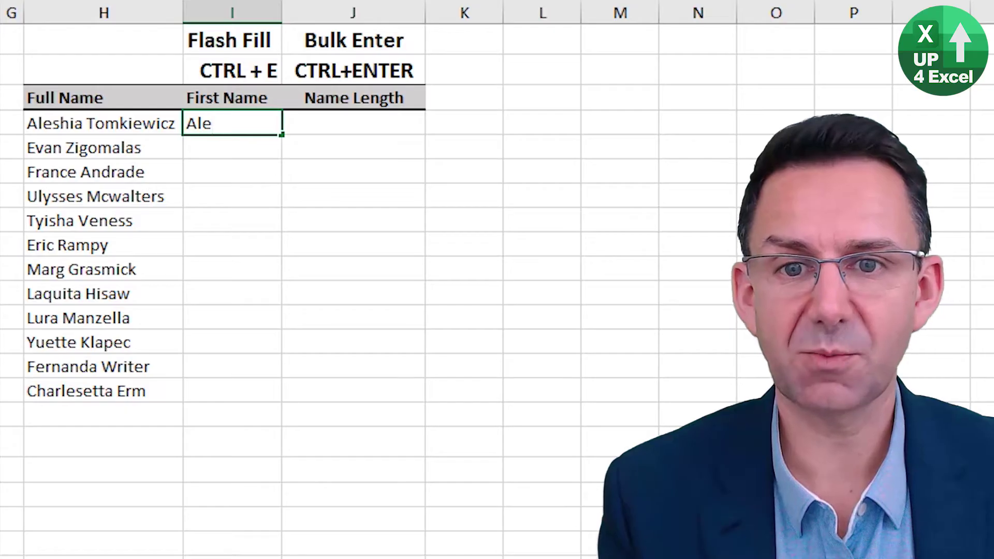
pyautogui.write('shia')
pyautogui.press('Return')
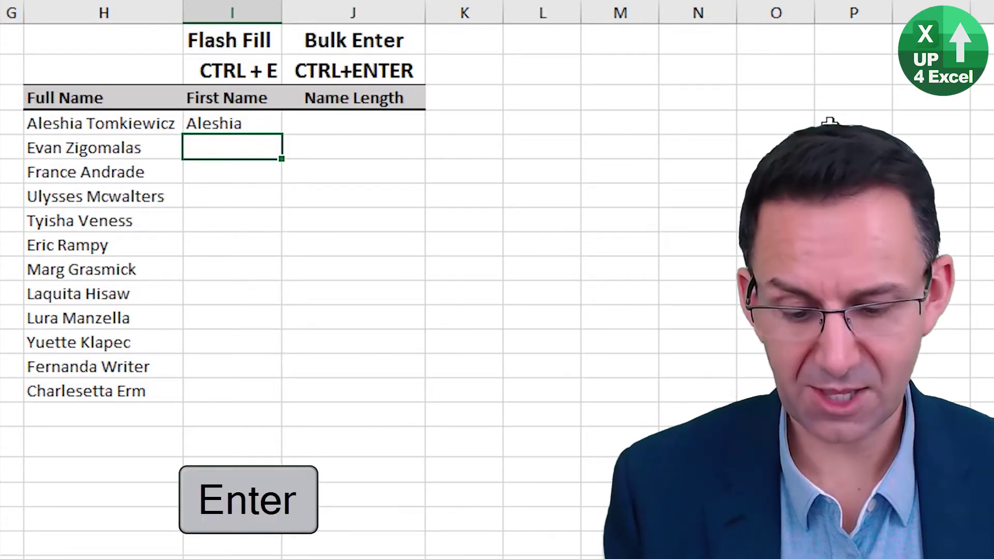
pyautogui.hotkey('ctrl', 'e')
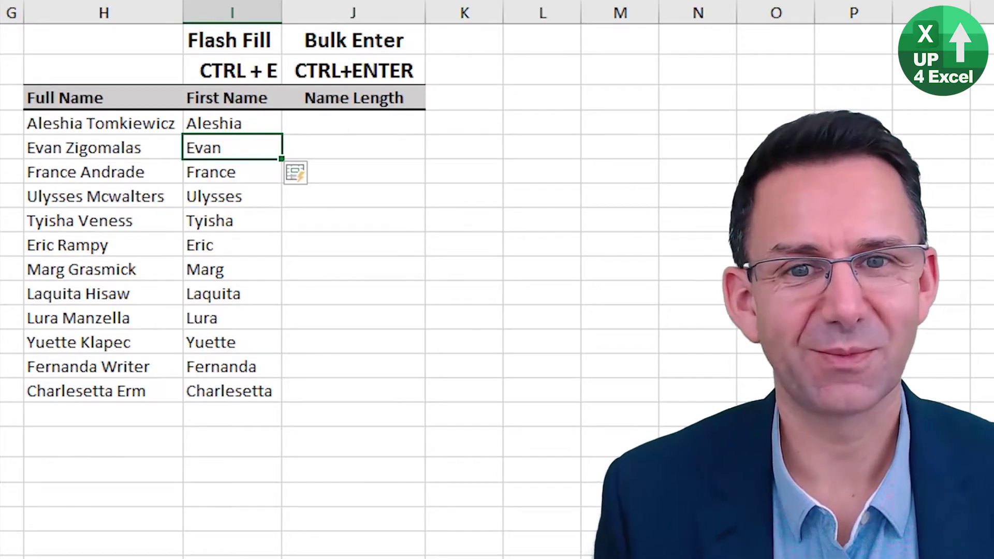
pyautogui.click(353, 123)
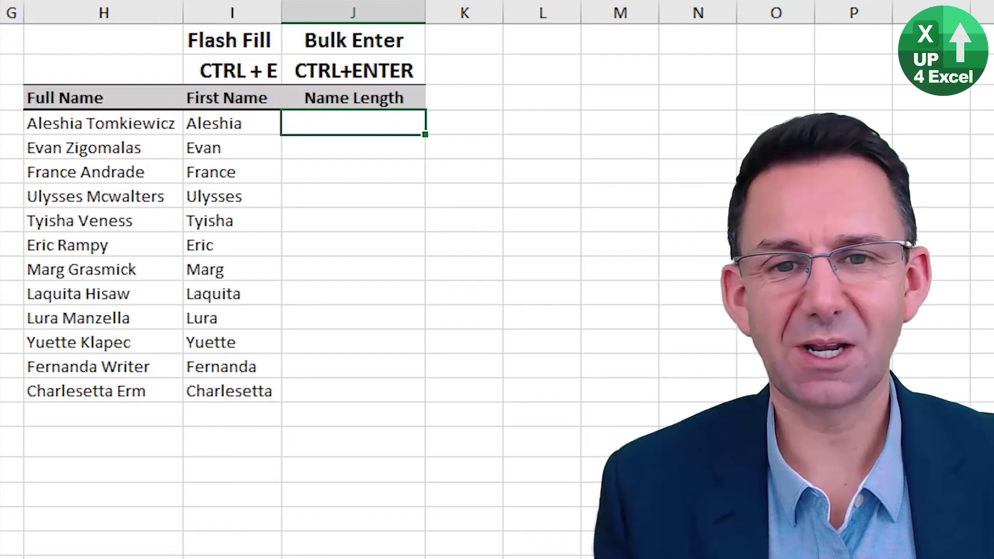
# Step: Bulk-enter =LEN(I4) into all of J4:J15 at once with Ctrl+Enter
pyautogui.hotkey('shift', 'Down')
pyautogui.hotkey('shift', 'Down')
pyautogui.hotkey('shift', 'Down')
pyautogui.hotkey('shift', 'Down')
pyautogui.hotkey('shift', 'Down')
pyautogui.hotkey('shift', 'Down')
pyautogui.hotkey('shift', 'Down')
pyautogui.hotkey('shift', 'Down')
pyautogui.hotkey('shift', 'Down')
pyautogui.hotkey('shift', 'Down')
pyautogui.hotkey('shift', 'Down')
pyautogui.hotkey('shift', 'Down')
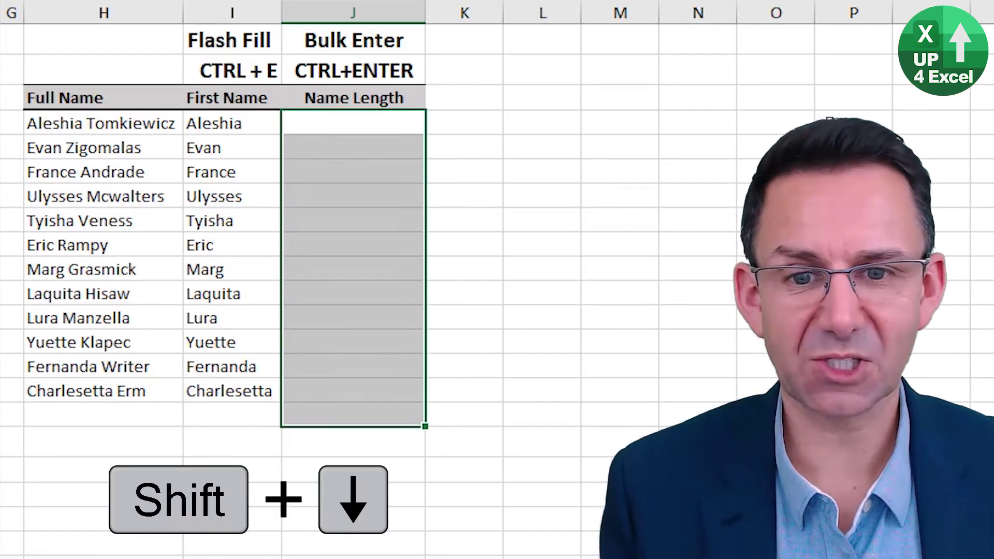
pyautogui.hotkey('shift', 'Up')
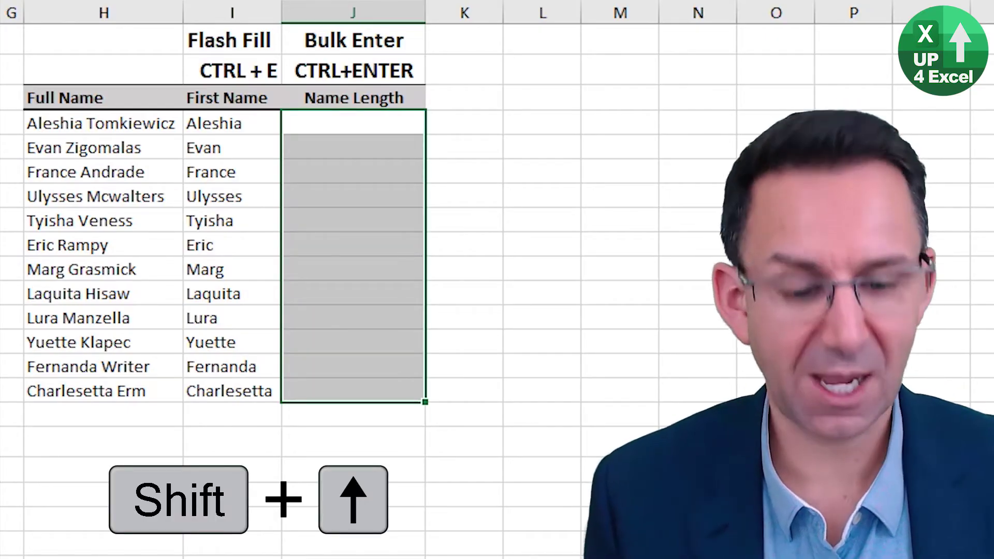
pyautogui.write('=len(')
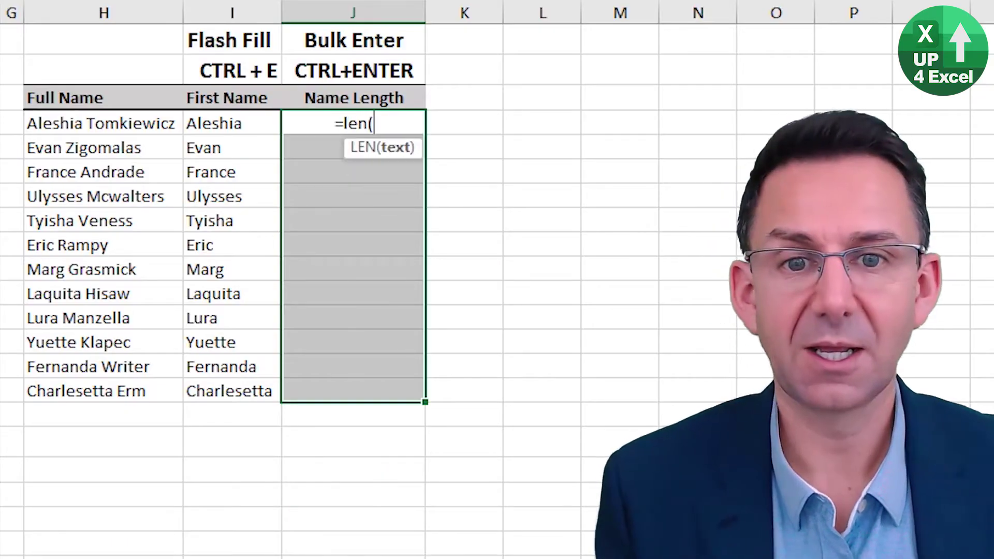
pyautogui.press('Left')
pyautogui.write(')')
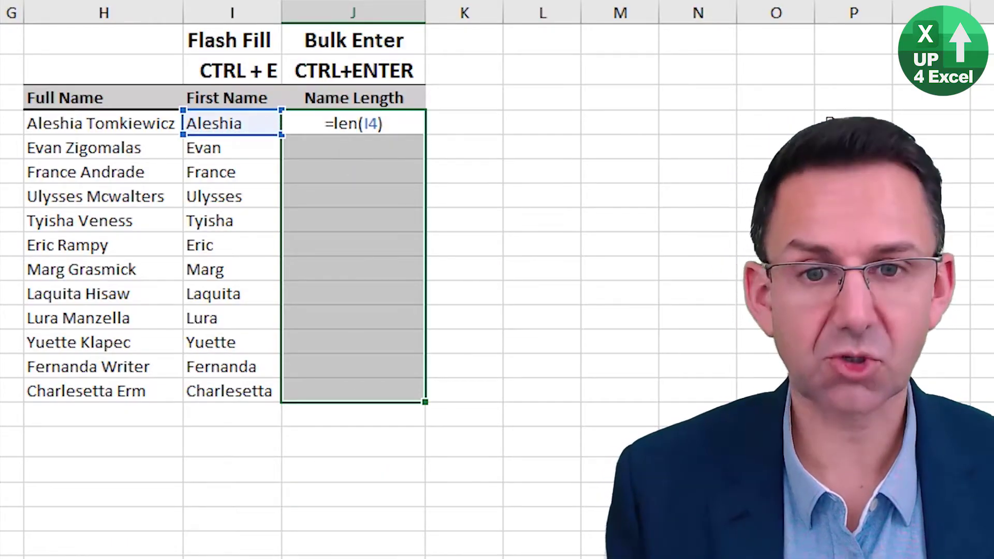
pyautogui.hotkey('ctrl', 'Return')
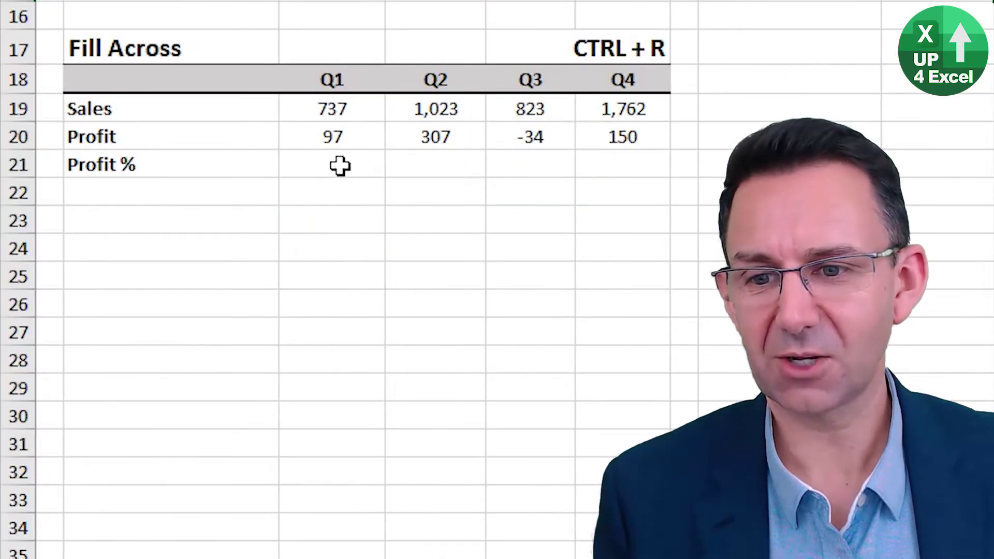
# Step: Enter the Q1 Profit % formula in C21 as Q1 profit divided by Q1 sales
pyautogui.click(339, 164)
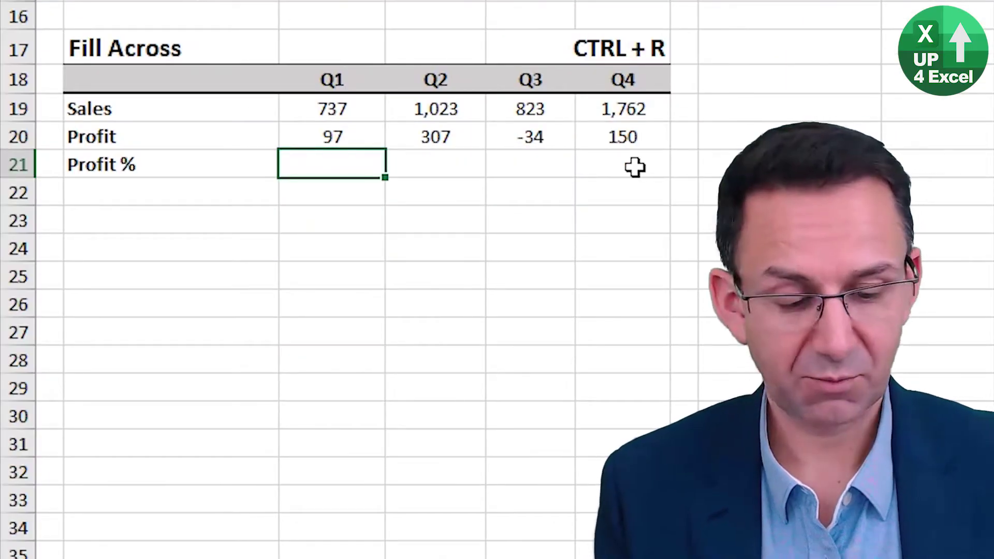
pyautogui.write('=')
pyautogui.press('Up')
pyautogui.write('/')
pyautogui.press('Up')
pyautogui.press('Return')
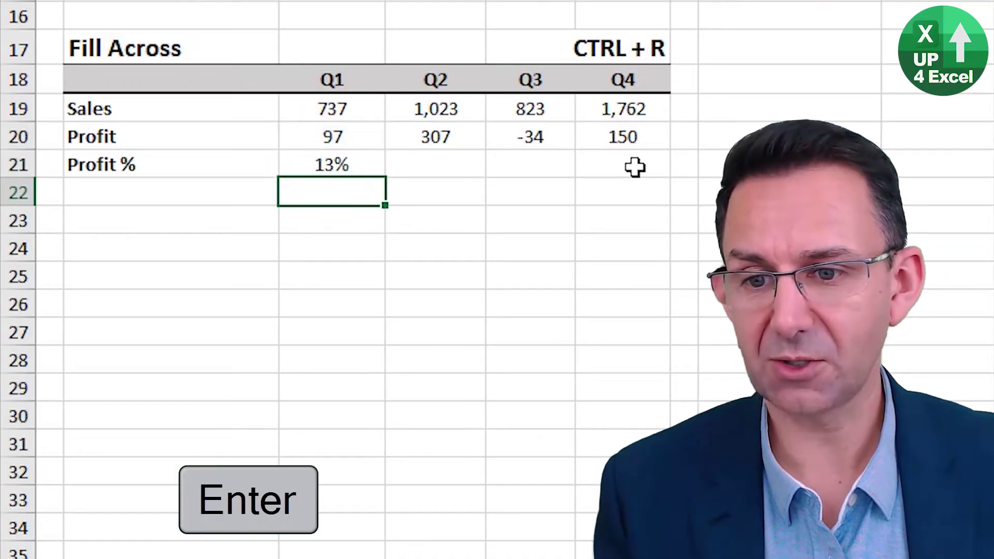
# Step: Fill the Q1 formula right across C21:F21 for Q2–Q4 with Ctrl+R
pyautogui.press('Up')
pyautogui.hotkey('shift', 'Right')
pyautogui.hotkey('shift', 'Right')
pyautogui.hotkey('shift', 'Right')
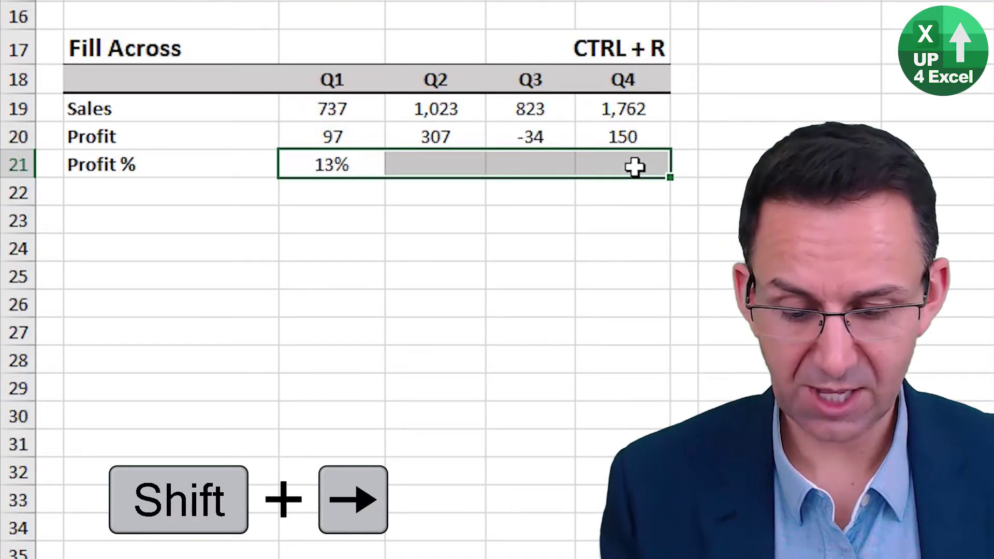
pyautogui.hotkey('ctrl', 'r')
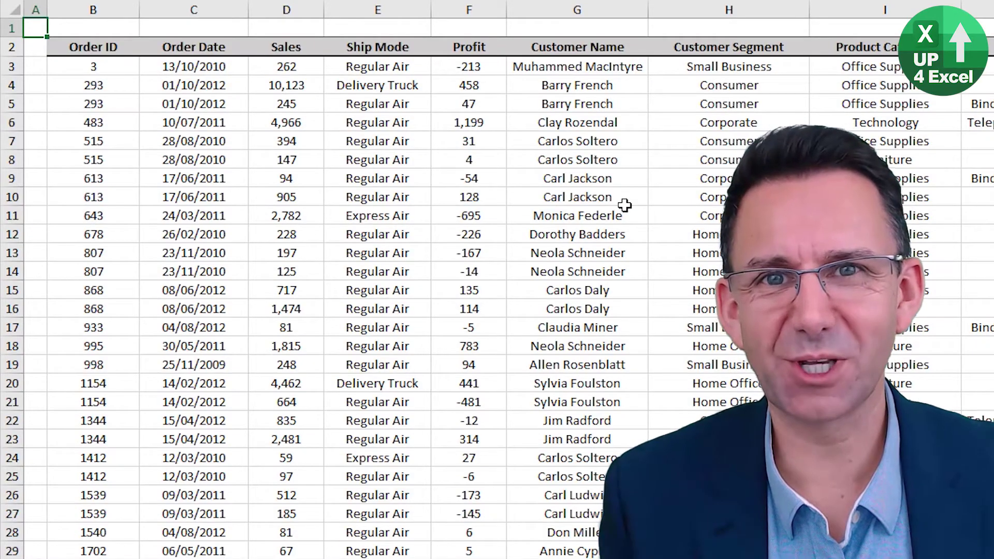
# Step: Turn on AutoFilter for the orders table and browse the Ship Mode filter options unchanged
pyautogui.click(350, 147)
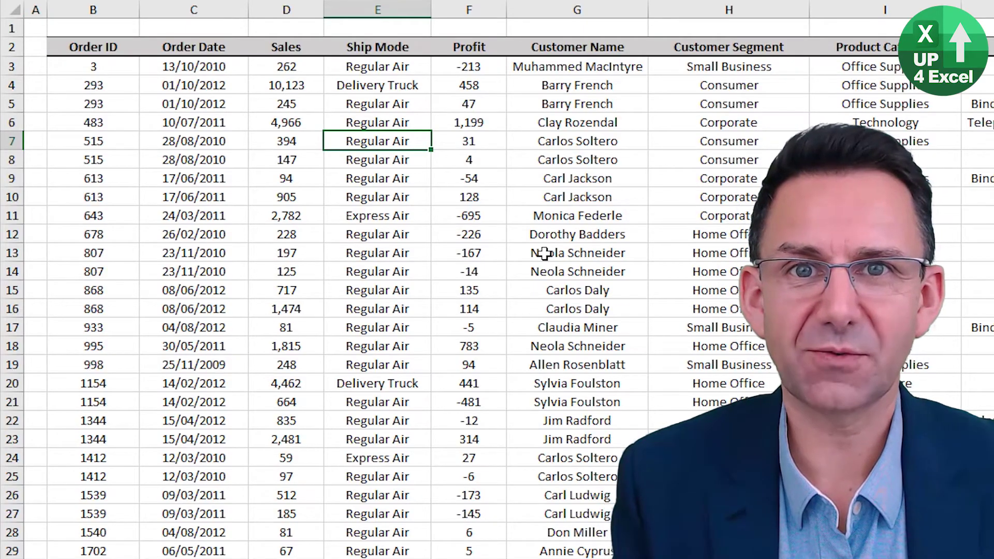
pyautogui.hotkey('ctrl', 'shift', 'l')
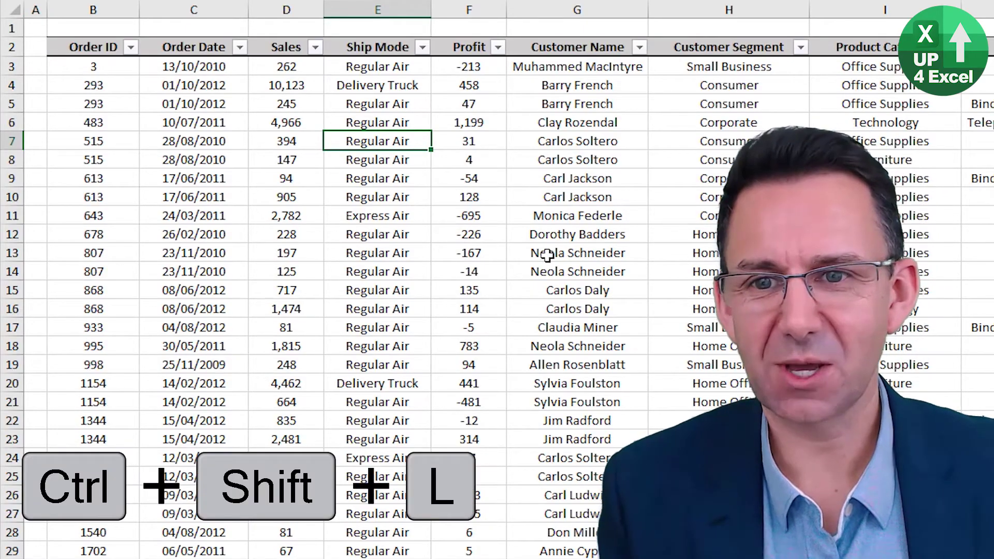
pyautogui.click(422, 47)
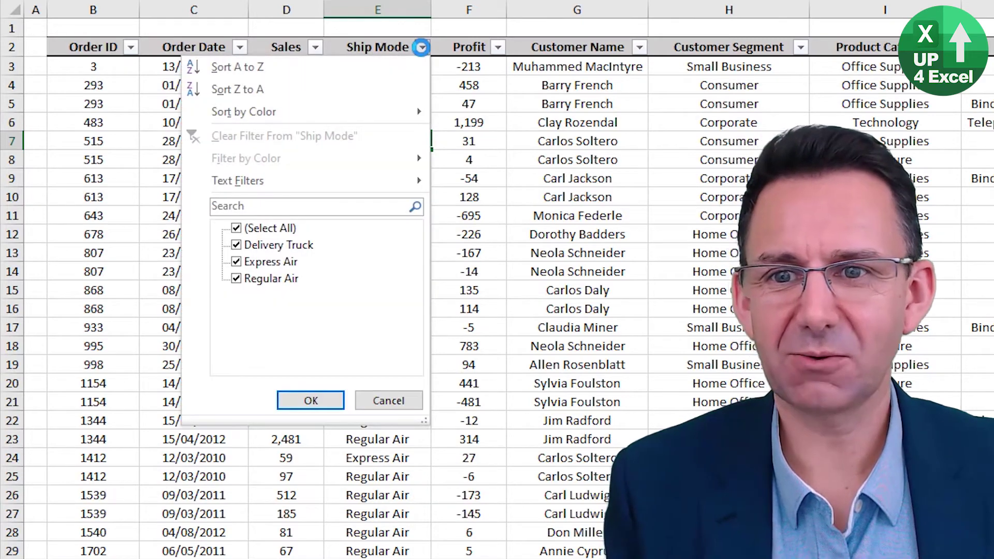
pyautogui.click(422, 47)
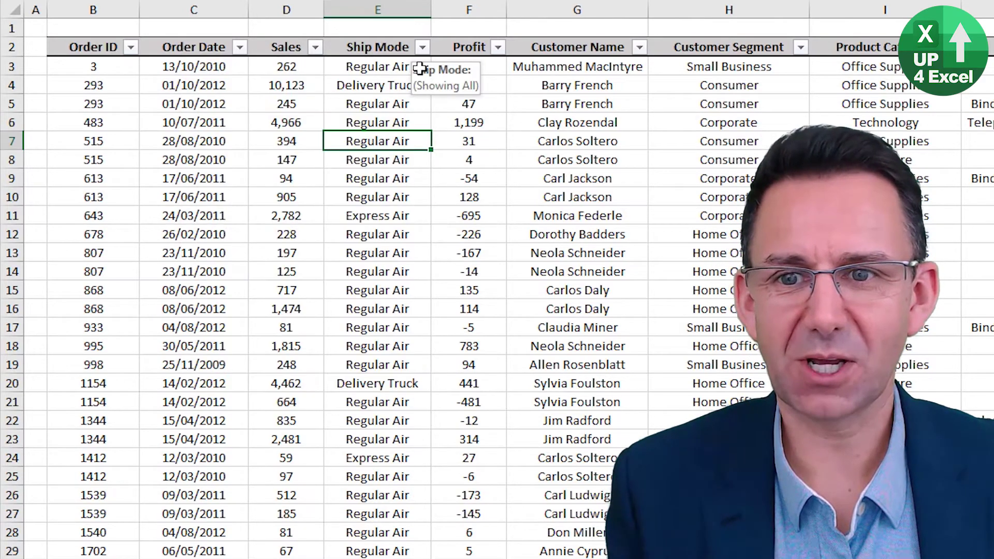
pyautogui.click(381, 48)
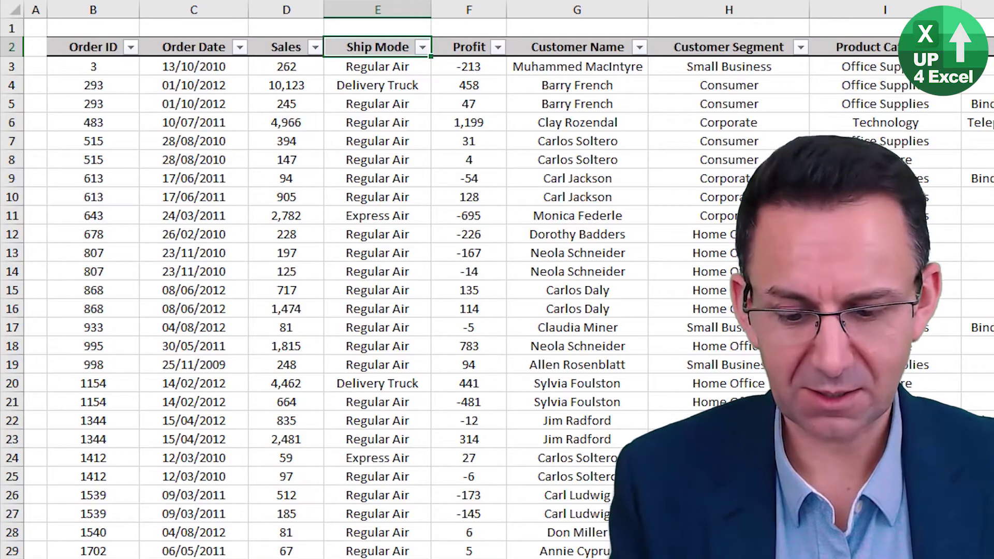
pyautogui.hotkey('alt', 'Down')
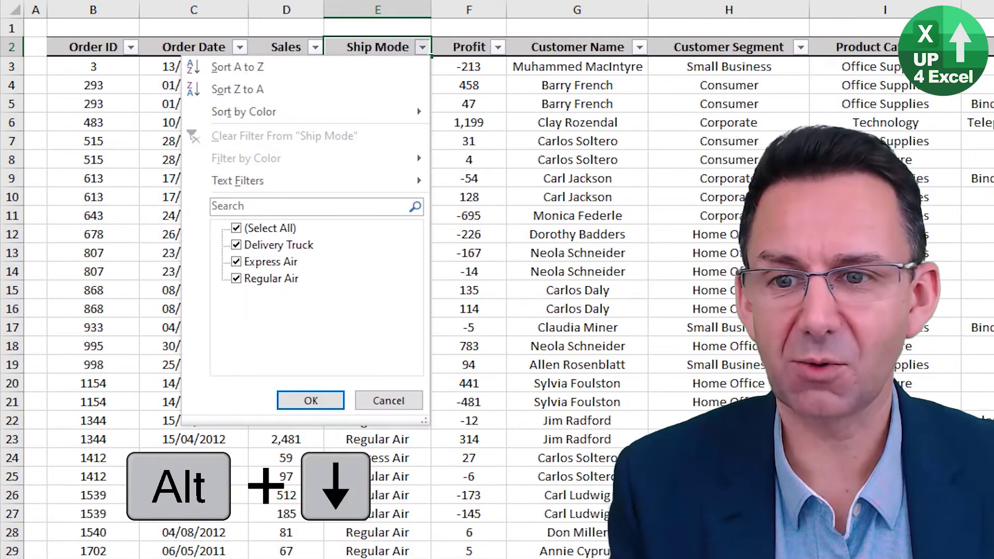
pyautogui.press('Down')
pyautogui.press('Down')
pyautogui.press('Down')
pyautogui.press('Down')
pyautogui.press('Down')
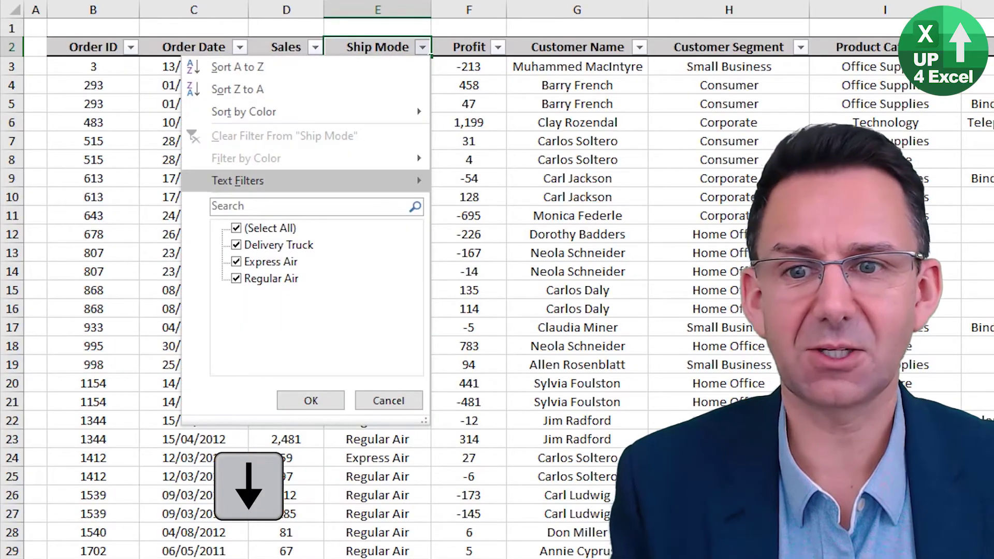
pyautogui.press('Right')
pyautogui.press('Left')
pyautogui.press('Down')
pyautogui.press('Down')
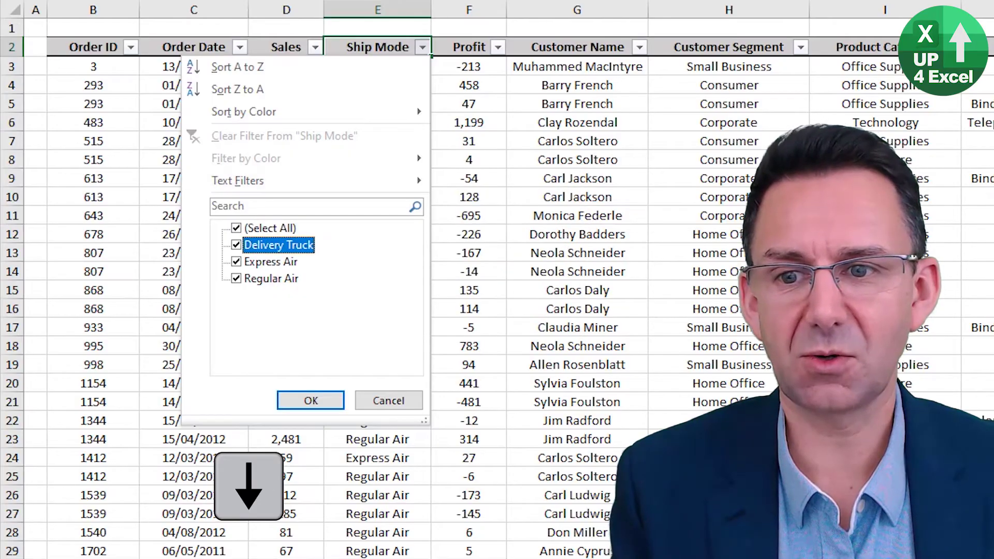
pyautogui.press('Return')
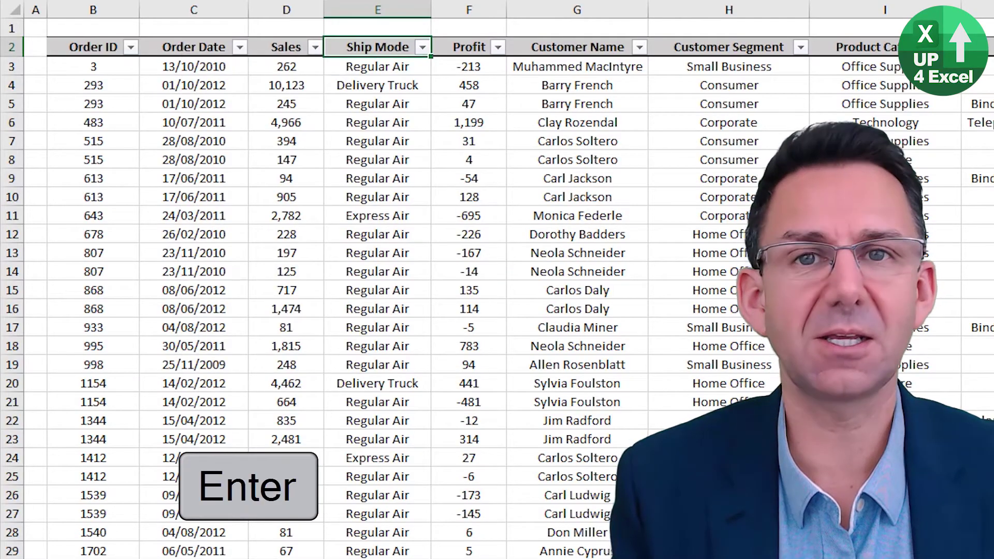
# Step: Filter Ship Mode to show only Regular Air orders
pyautogui.click(422, 47)
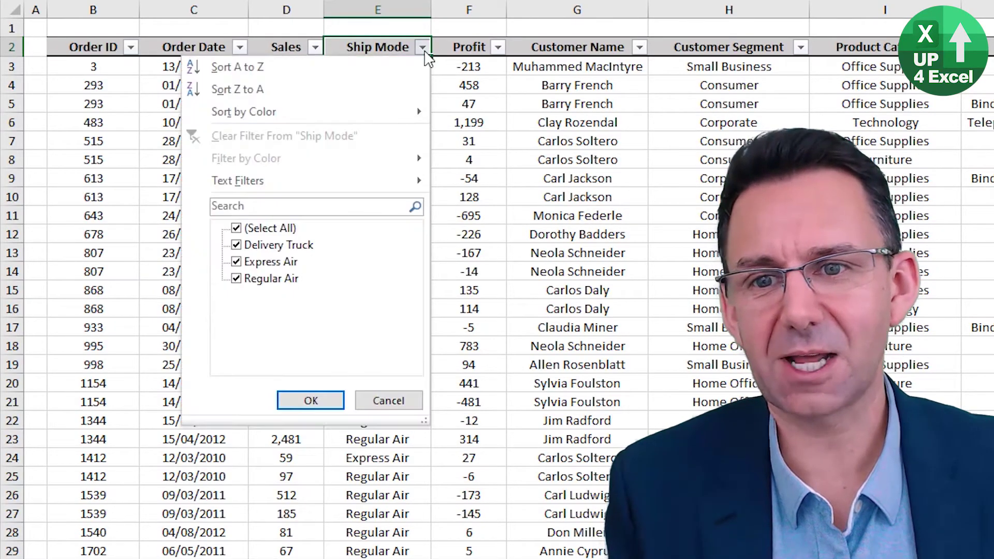
pyautogui.click(266, 228)
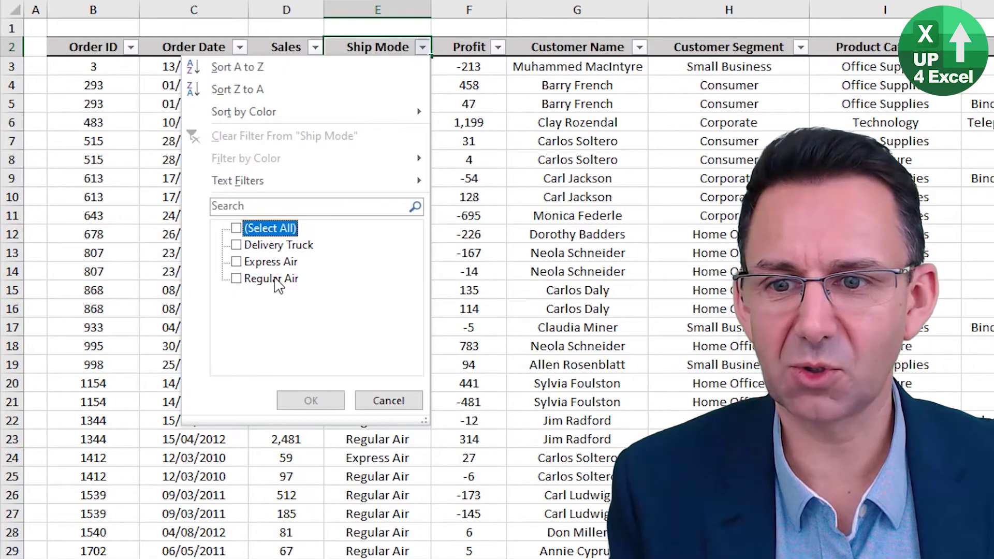
pyautogui.click(270, 279)
pyautogui.click(313, 400)
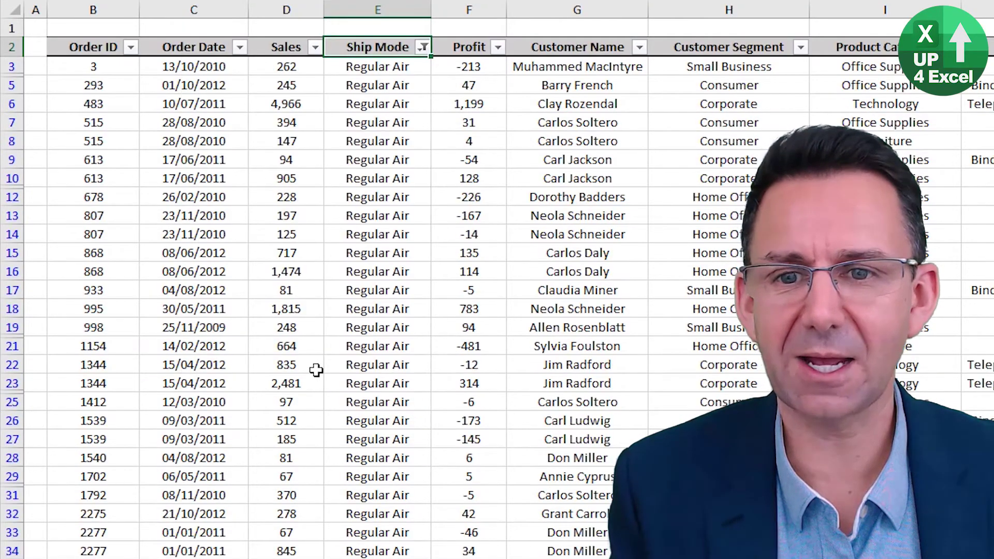
pyautogui.click(639, 47)
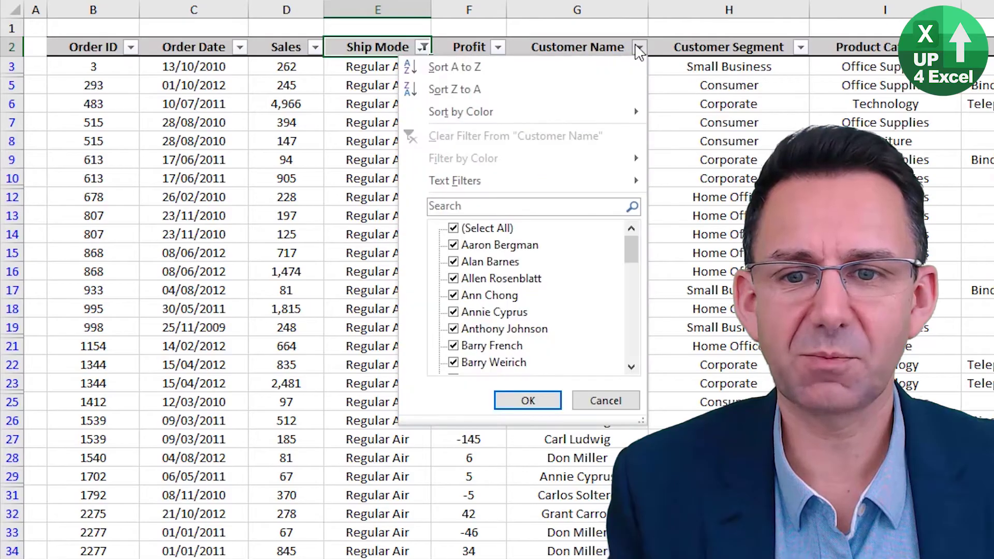
pyautogui.click(469, 228)
pyautogui.click(469, 329)
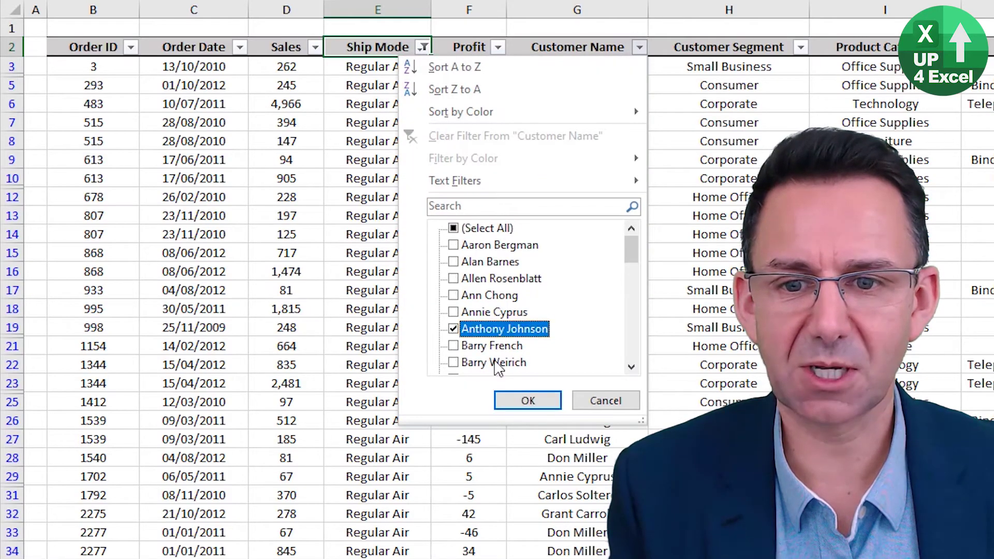
pyautogui.click(526, 400)
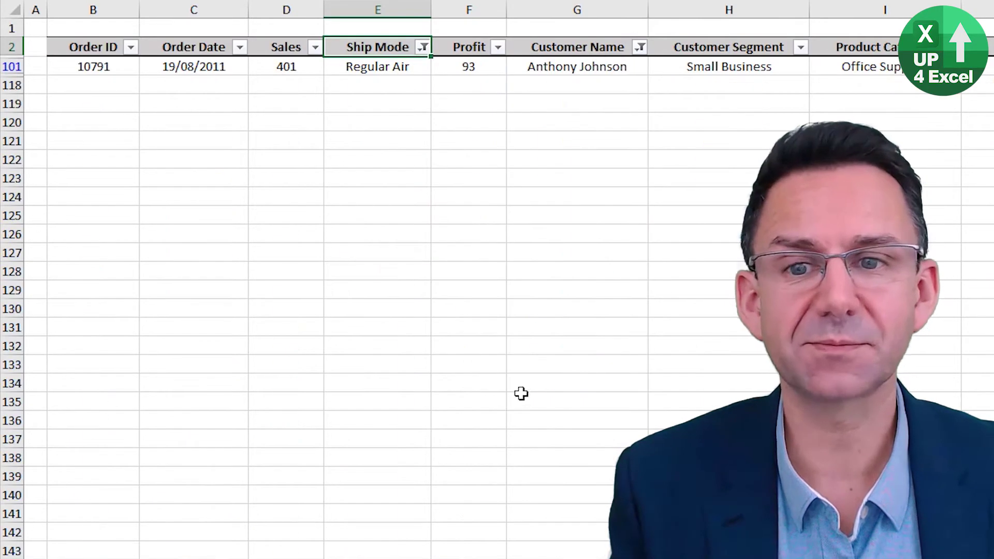
# Step: Clear the Customer Name filter from the keyboard, then toggle AutoFilter off and back on
pyautogui.click(554, 65)
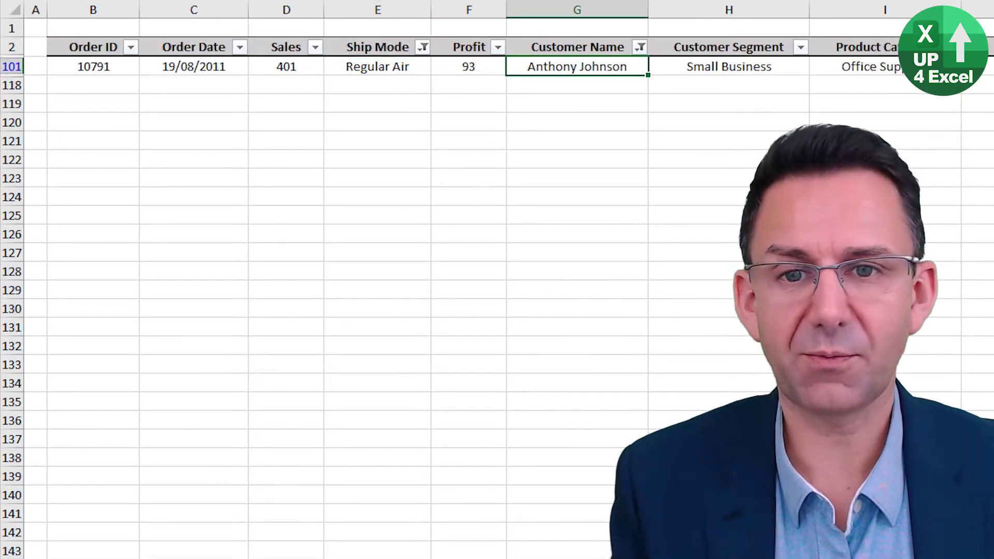
pyautogui.press('Up')
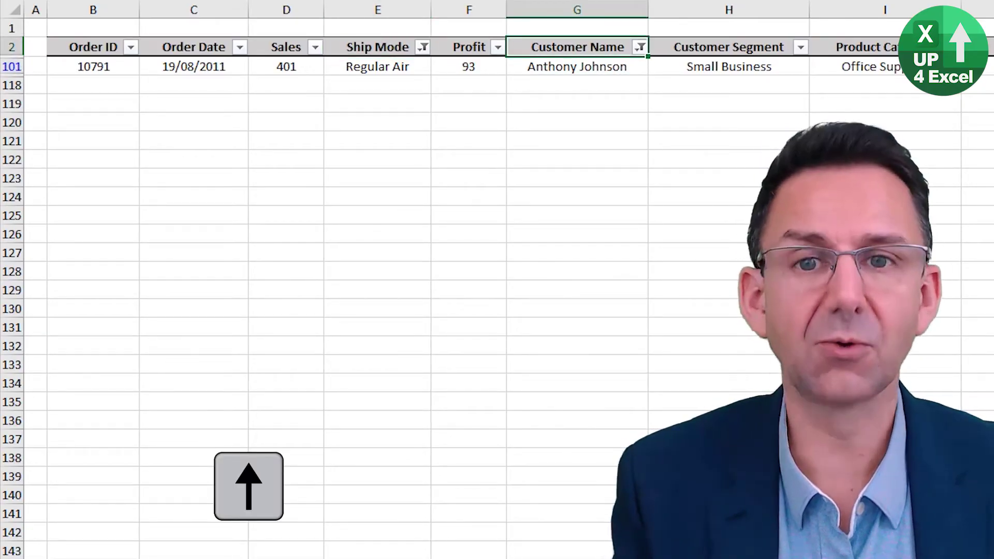
pyautogui.hotkey('alt', 'Down')
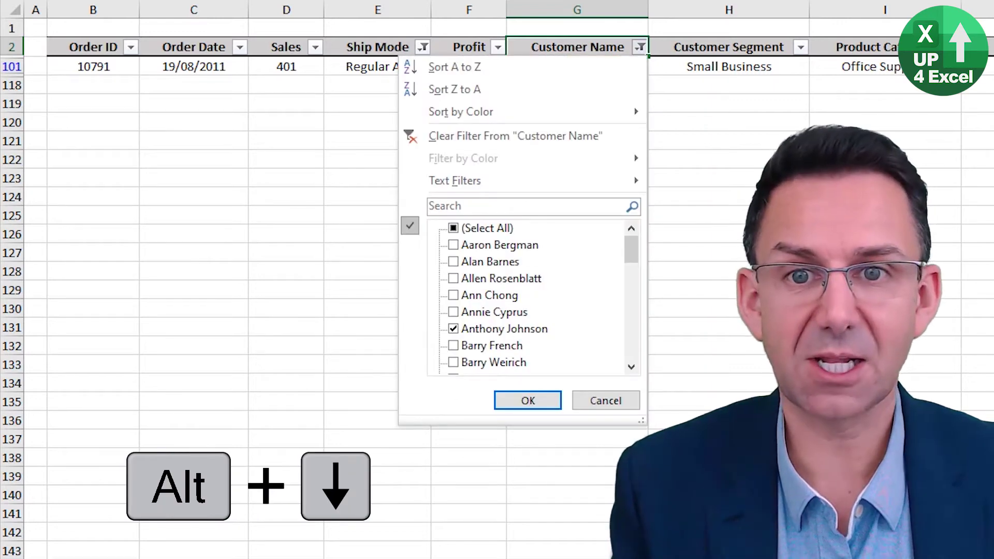
pyautogui.press('c')
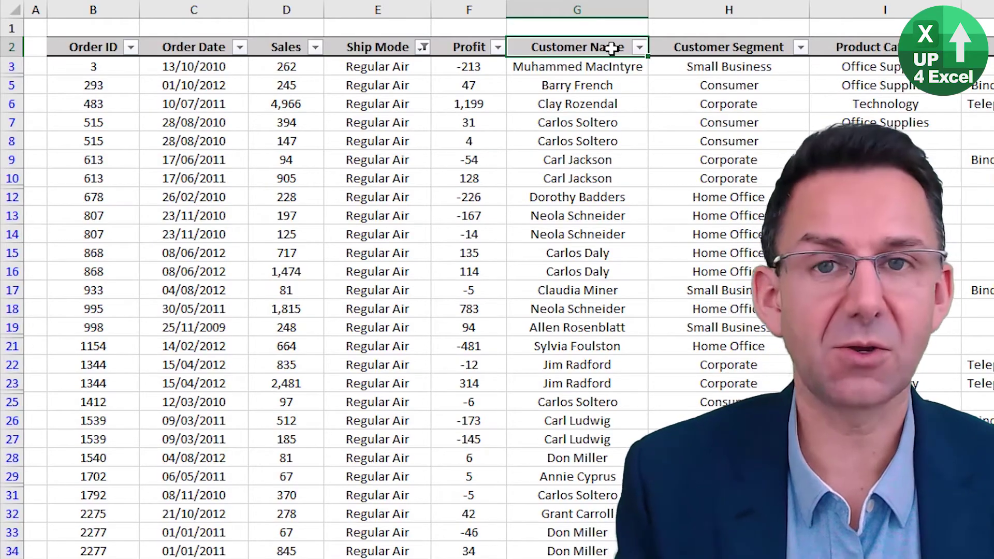
pyautogui.hotkey('ctrl', 'shift', 'l')
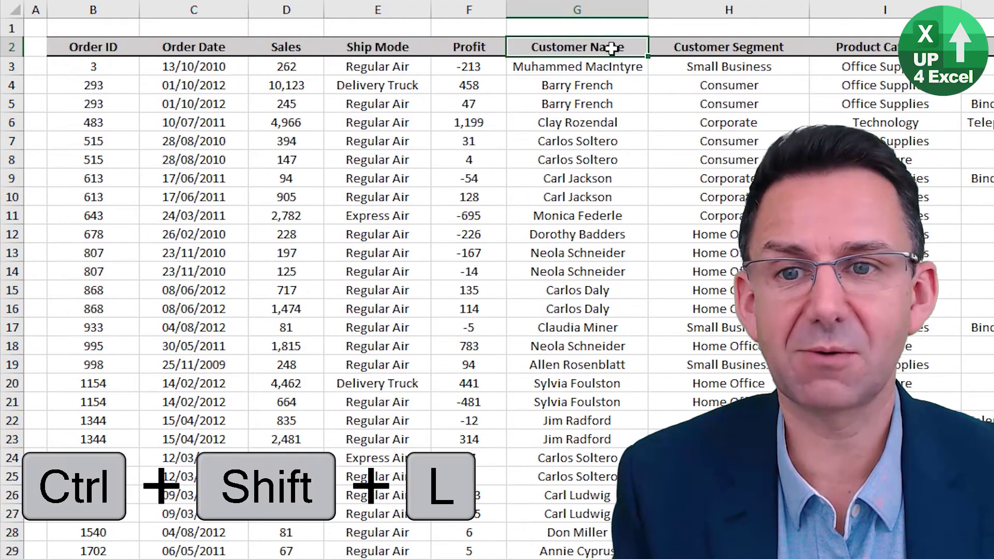
pyautogui.hotkey('ctrl', 'shift', 'l')
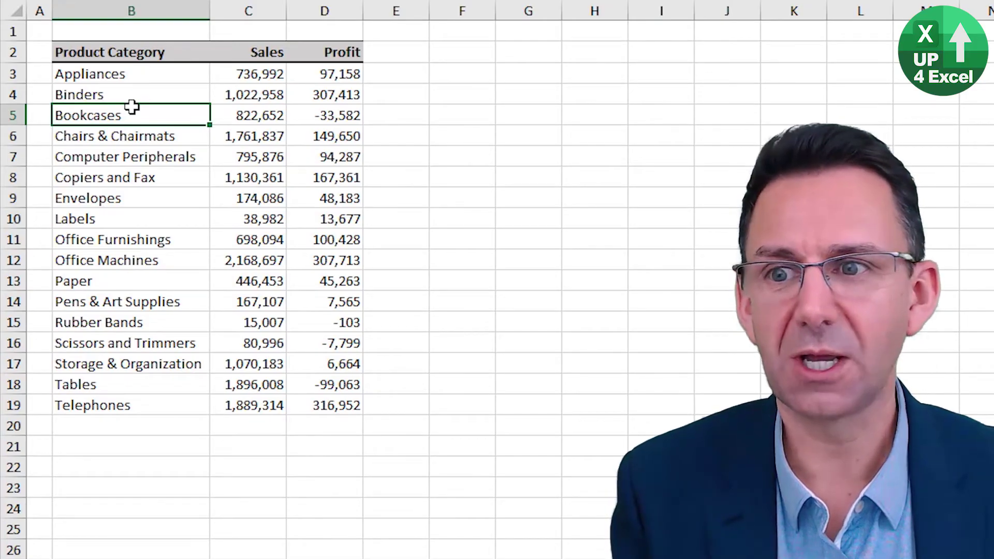
# Step: Jump between the table's corners with Ctrl+arrows: header, Profit, last Profit value, Telephones
pyautogui.hotkey('ctrl', 'Up')
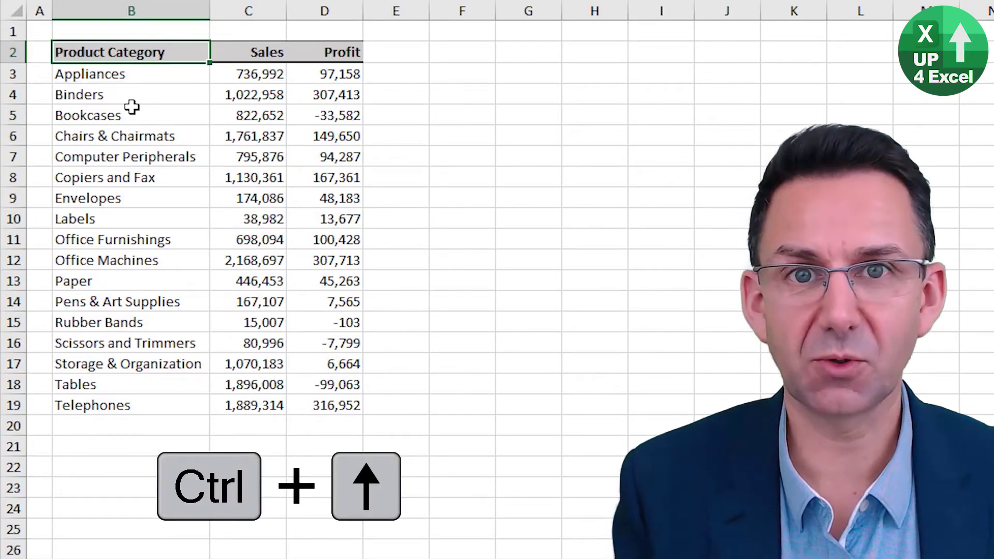
pyautogui.hotkey('ctrl', 'Right')
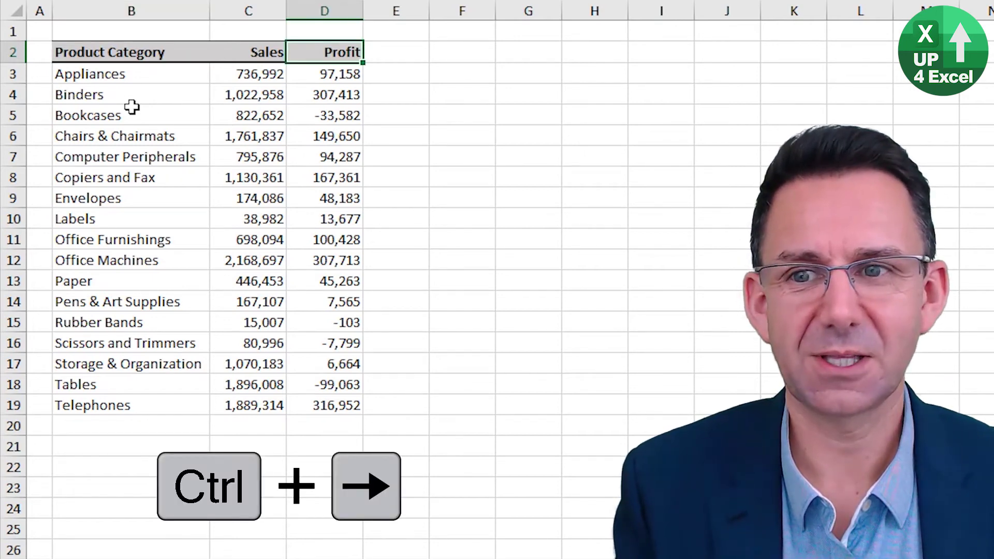
pyautogui.hotkey('ctrl', 'Down')
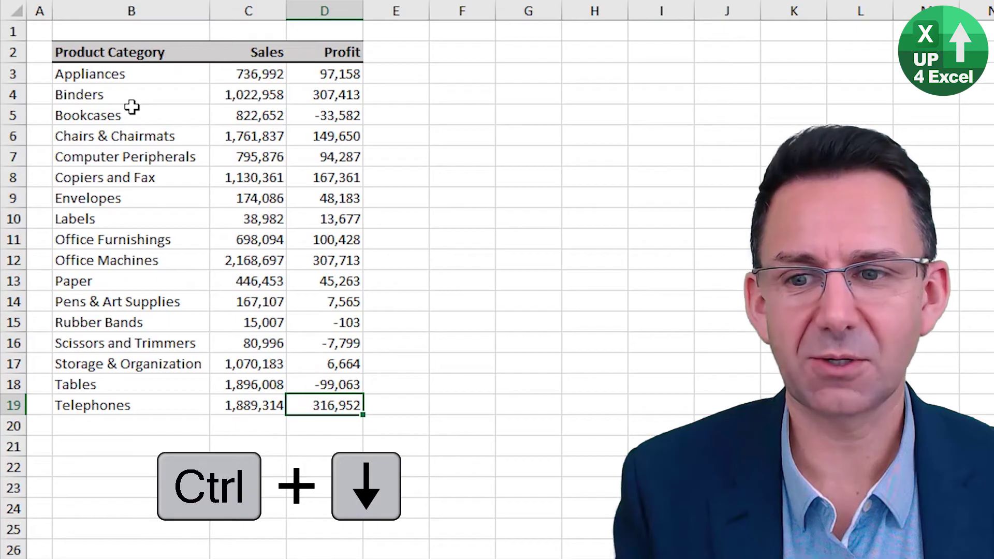
pyautogui.hotkey('ctrl', 'Left')
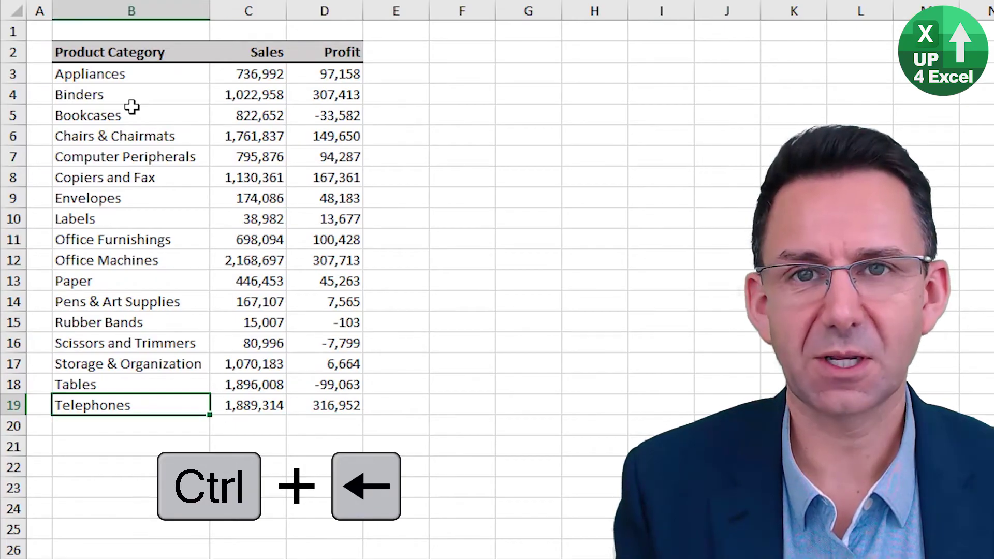
pyautogui.hotkey('ctrl', 'Up')
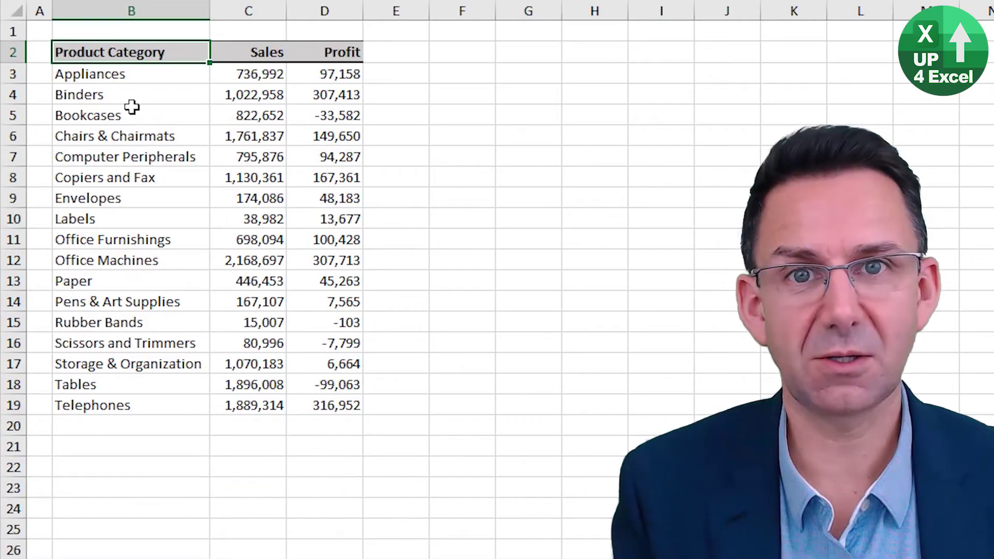
# Step: Extend the selection over the whole table with Ctrl+Shift+arrows, then shrink it to the header
pyautogui.hotkey('ctrl', 'shift', 'Right')
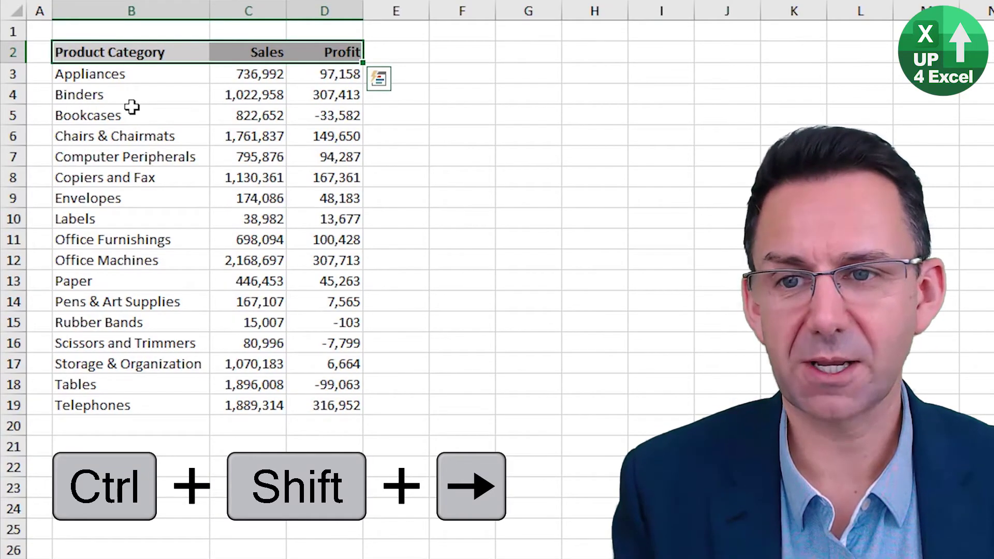
pyautogui.hotkey('ctrl', 'shift', 'Down')
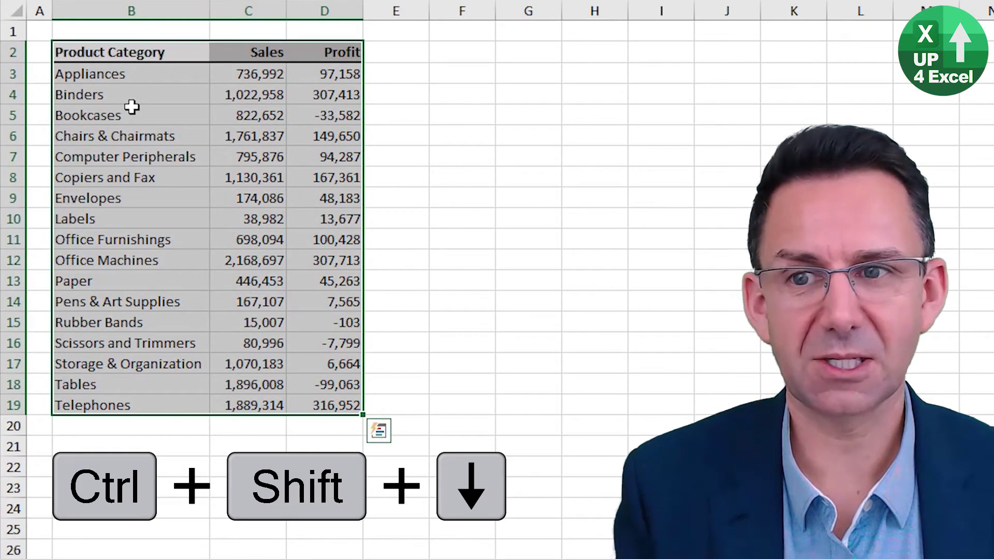
pyautogui.hotkey('ctrl', 'shift', 'Left')
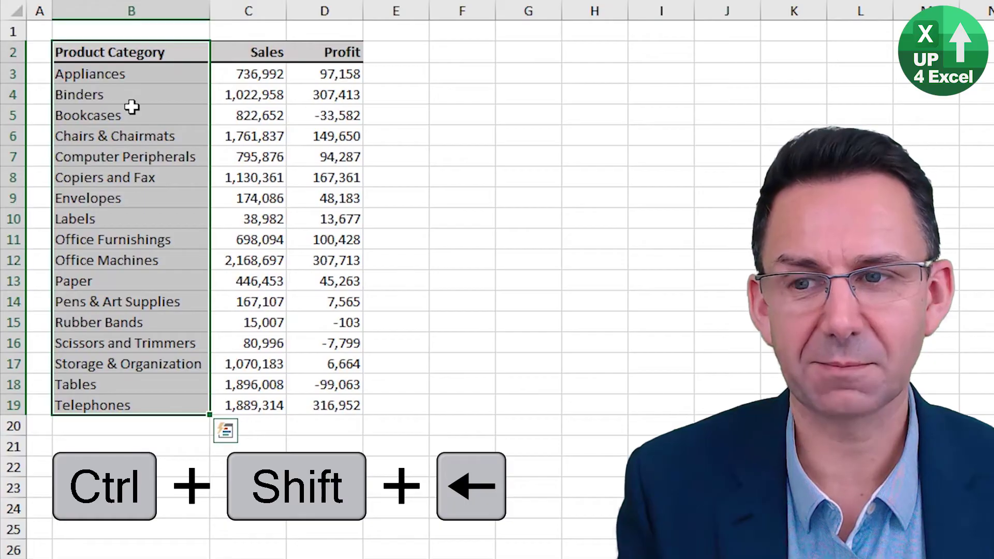
pyautogui.hotkey('ctrl', 'shift', 'Up')
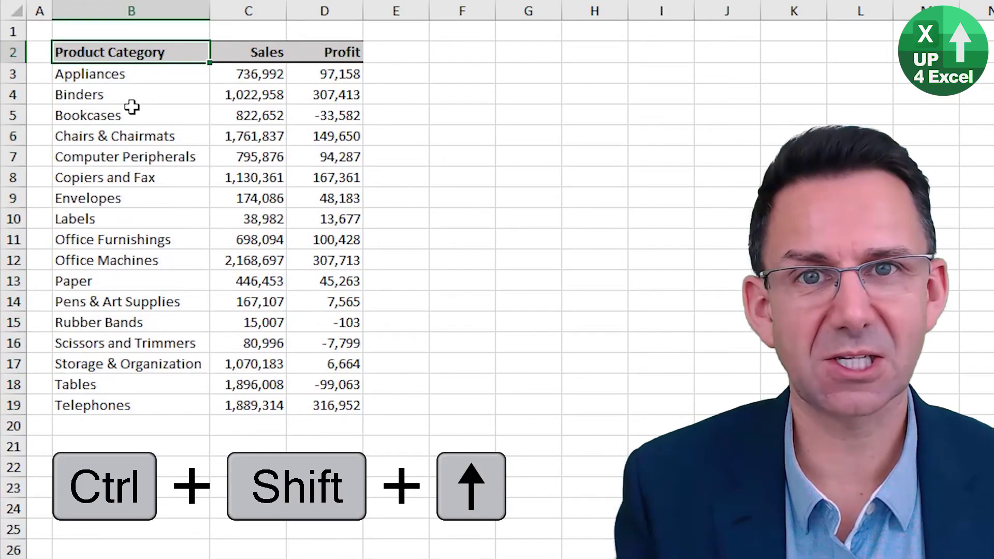
pyautogui.press('Right')
pyautogui.press('Right')
pyautogui.press('Right')
pyautogui.press('Right')
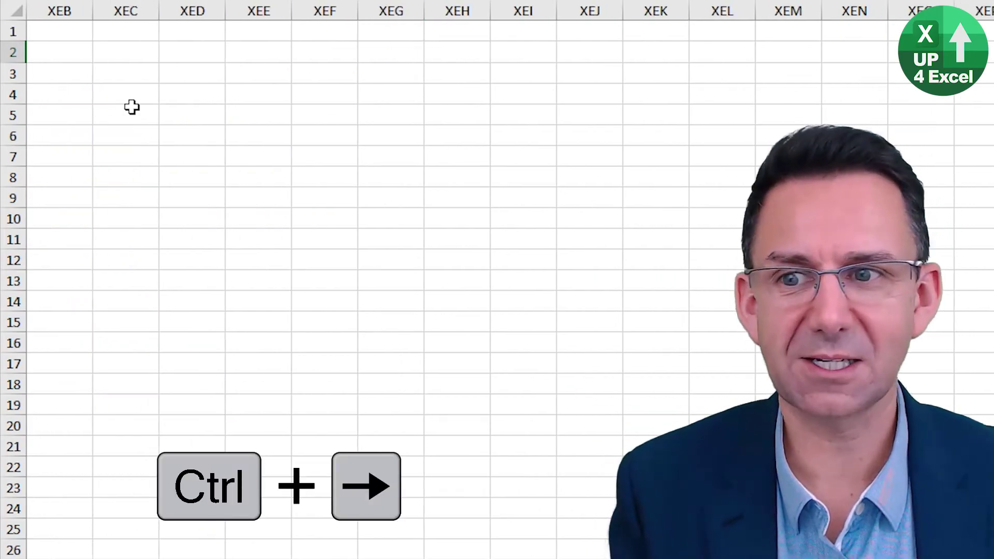
pyautogui.hotkey('ctrl', 'Left')
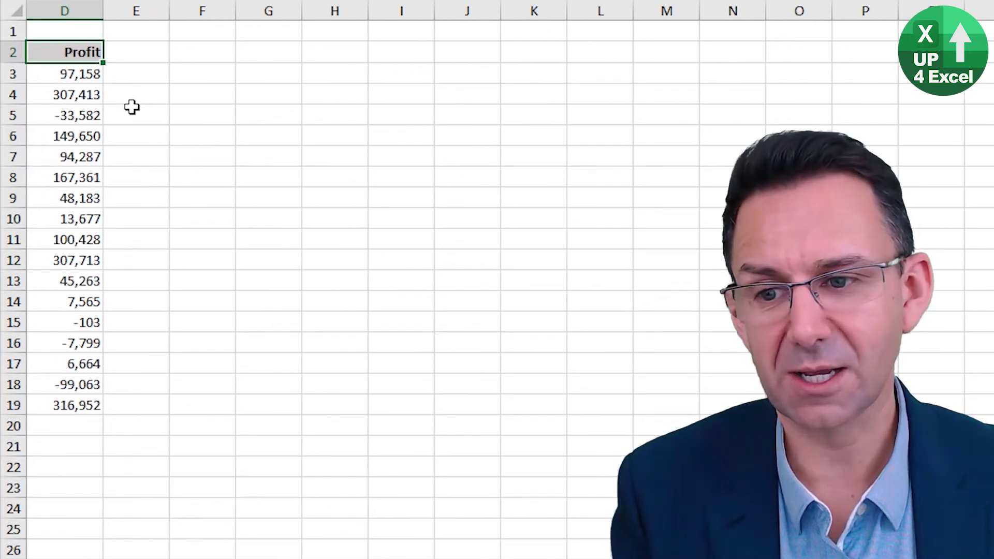
pyautogui.hotkey('ctrl', 'Down')
pyautogui.hotkey('ctrl', 'Down')
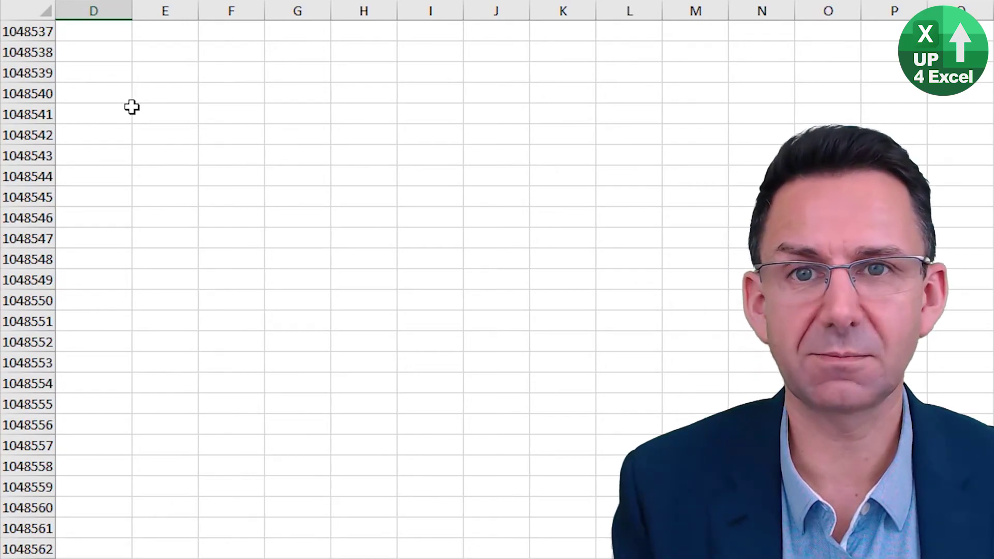
pyautogui.hotkey('ctrl', 'Up')
pyautogui.hotkey('ctrl', 'Up')
pyautogui.hotkey('ctrl', 'Left')
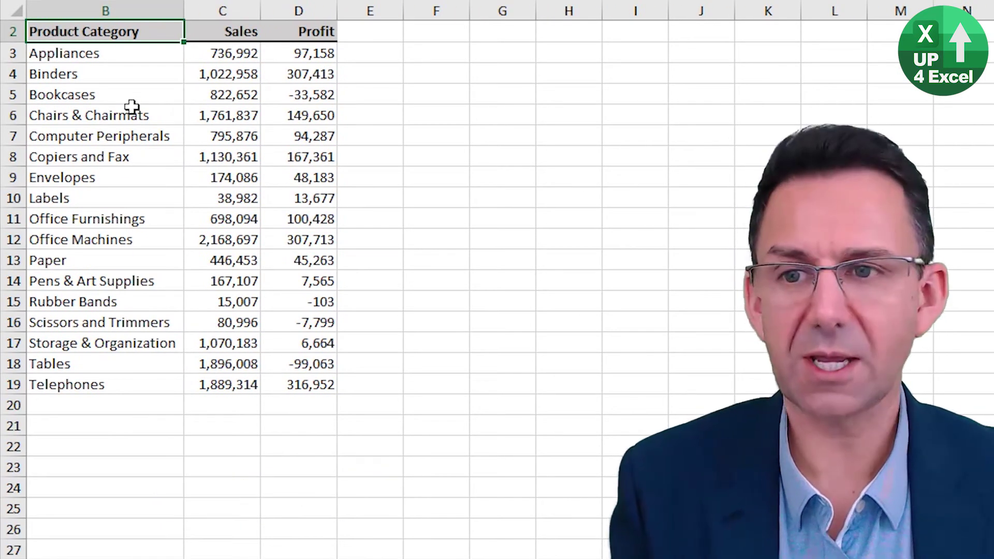
# Step: Jump between A1 and D19, trim a selection to B2:D19, then select A1:D19 with Ctrl+Shift+End
pyautogui.hotkey('ctrl', 'Home')
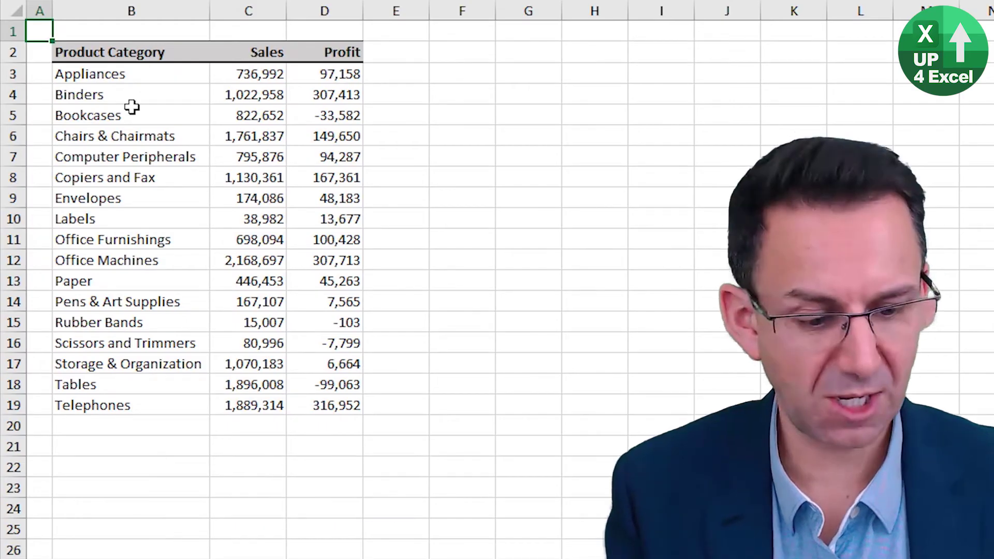
pyautogui.hotkey('ctrl', 'End')
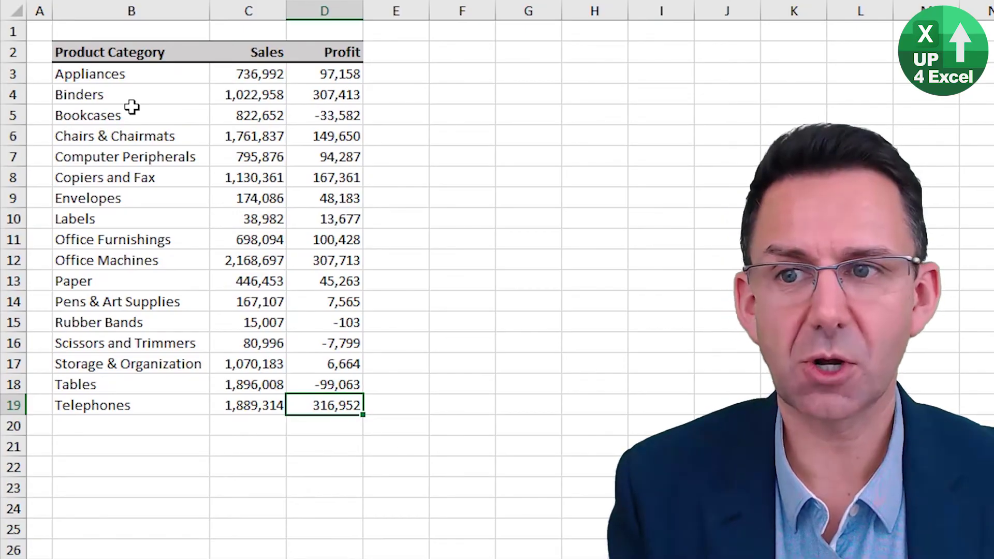
pyautogui.hotkey('ctrl', 'shift', 'Home')
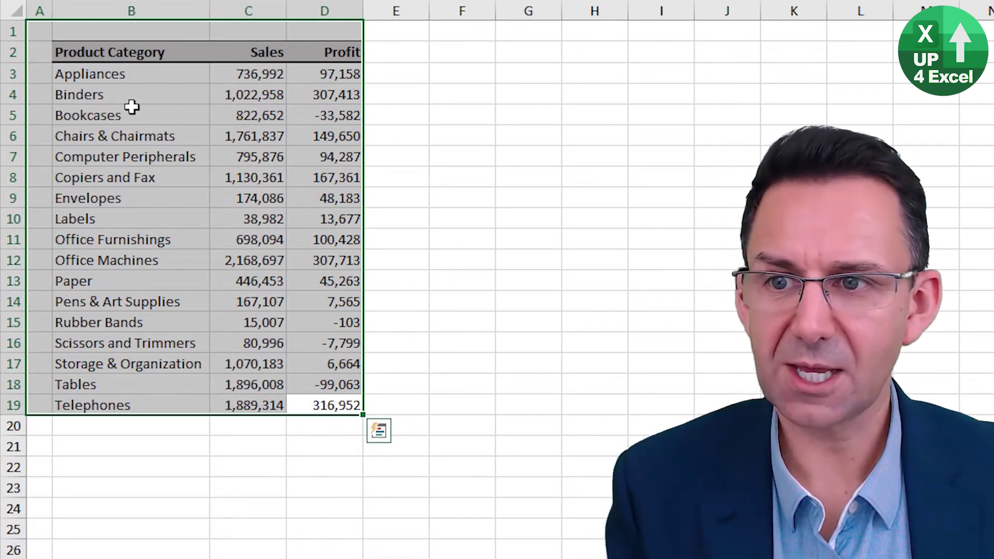
pyautogui.hotkey('ctrl', 'shift', 'Right')
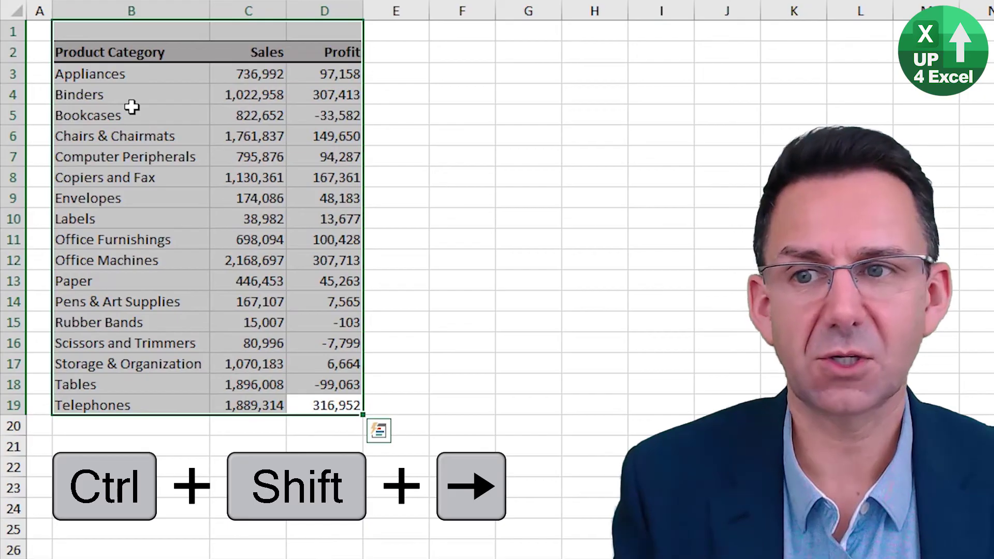
pyautogui.hotkey('ctrl', 'shift', 'Down')
pyautogui.hotkey('ctrl', 'q')
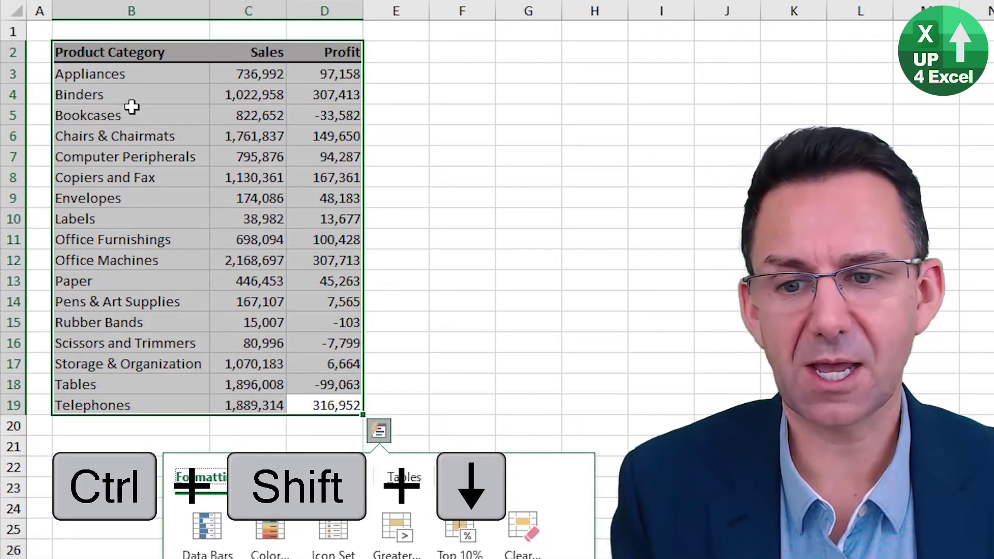
pyautogui.press('Escape')
pyautogui.hotkey('ctrl', 'Home')
pyautogui.hotkey('ctrl', 'shift', 'End')
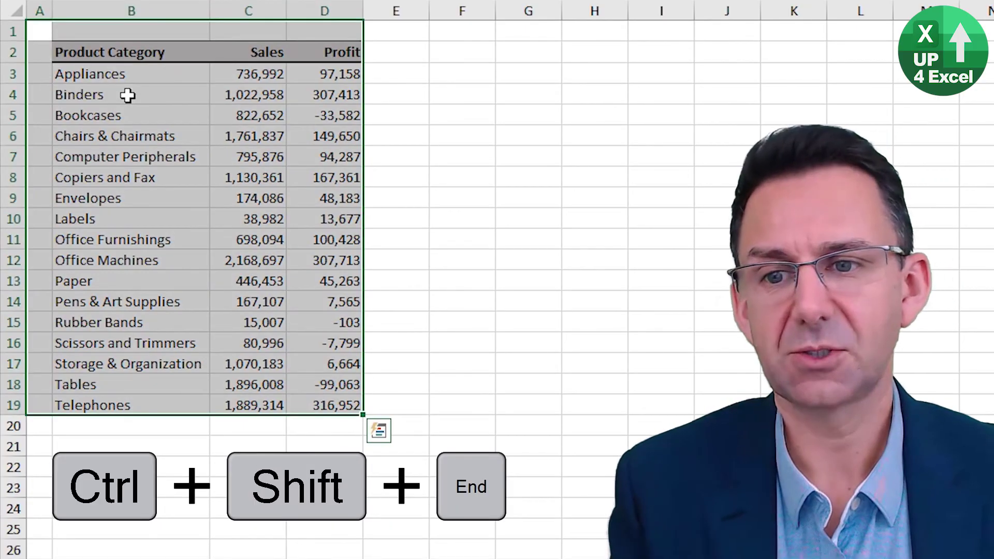